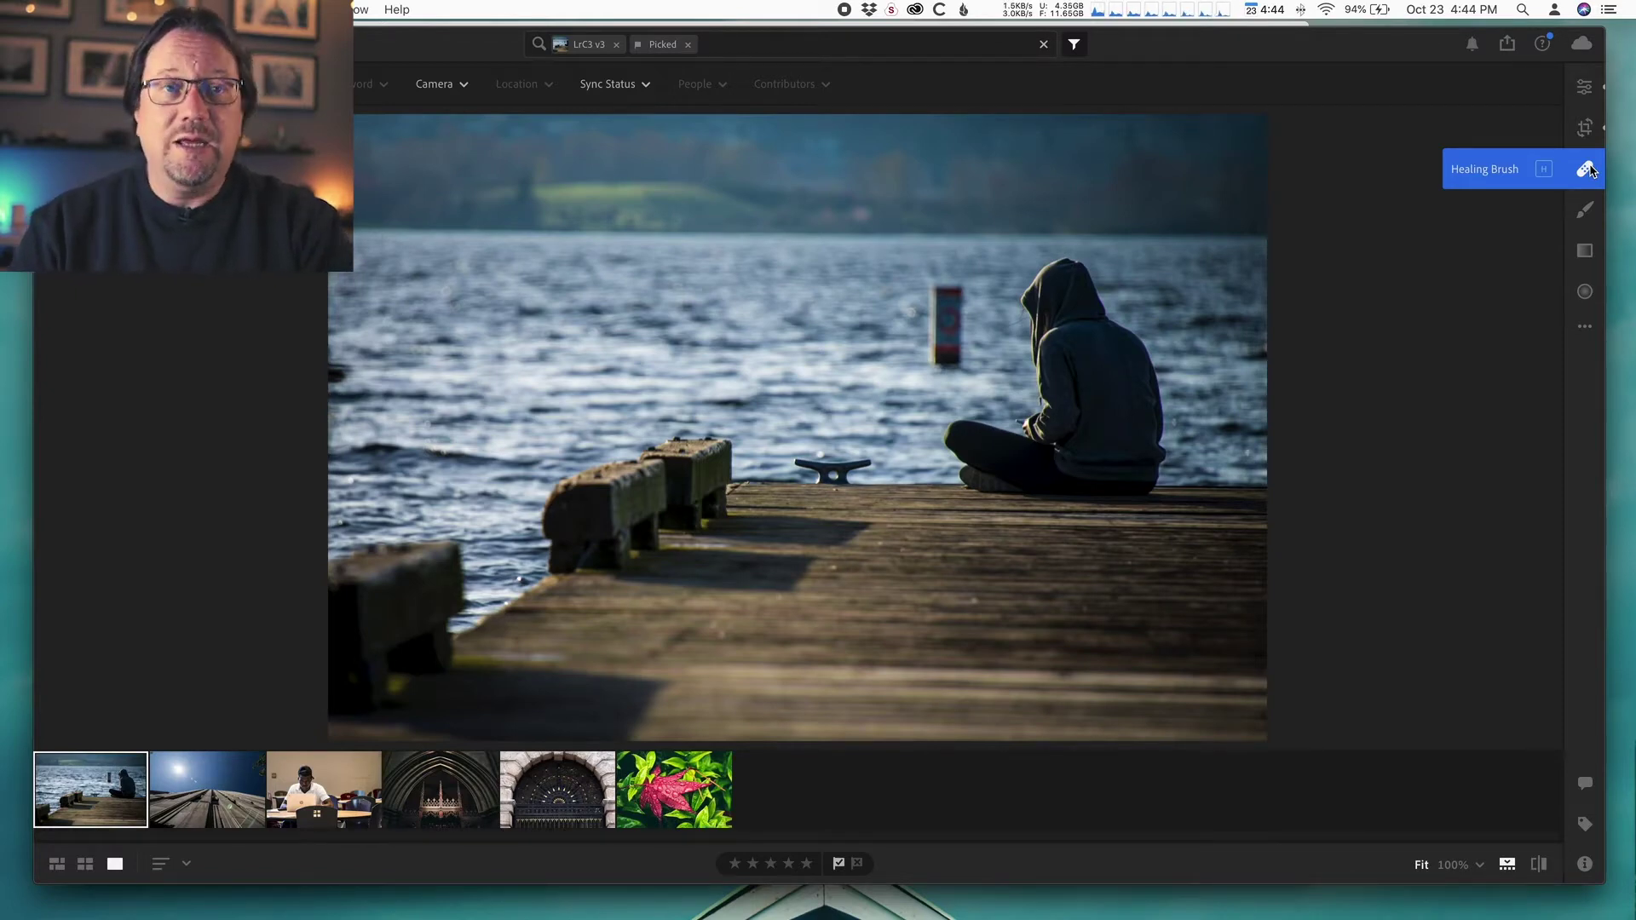
Step: Switch to the Healing Brush in Heal mode (size 75, feather 50, opacity 100) and dismiss its tip
{"action": "left_click", "coordinate": [1586, 169]}
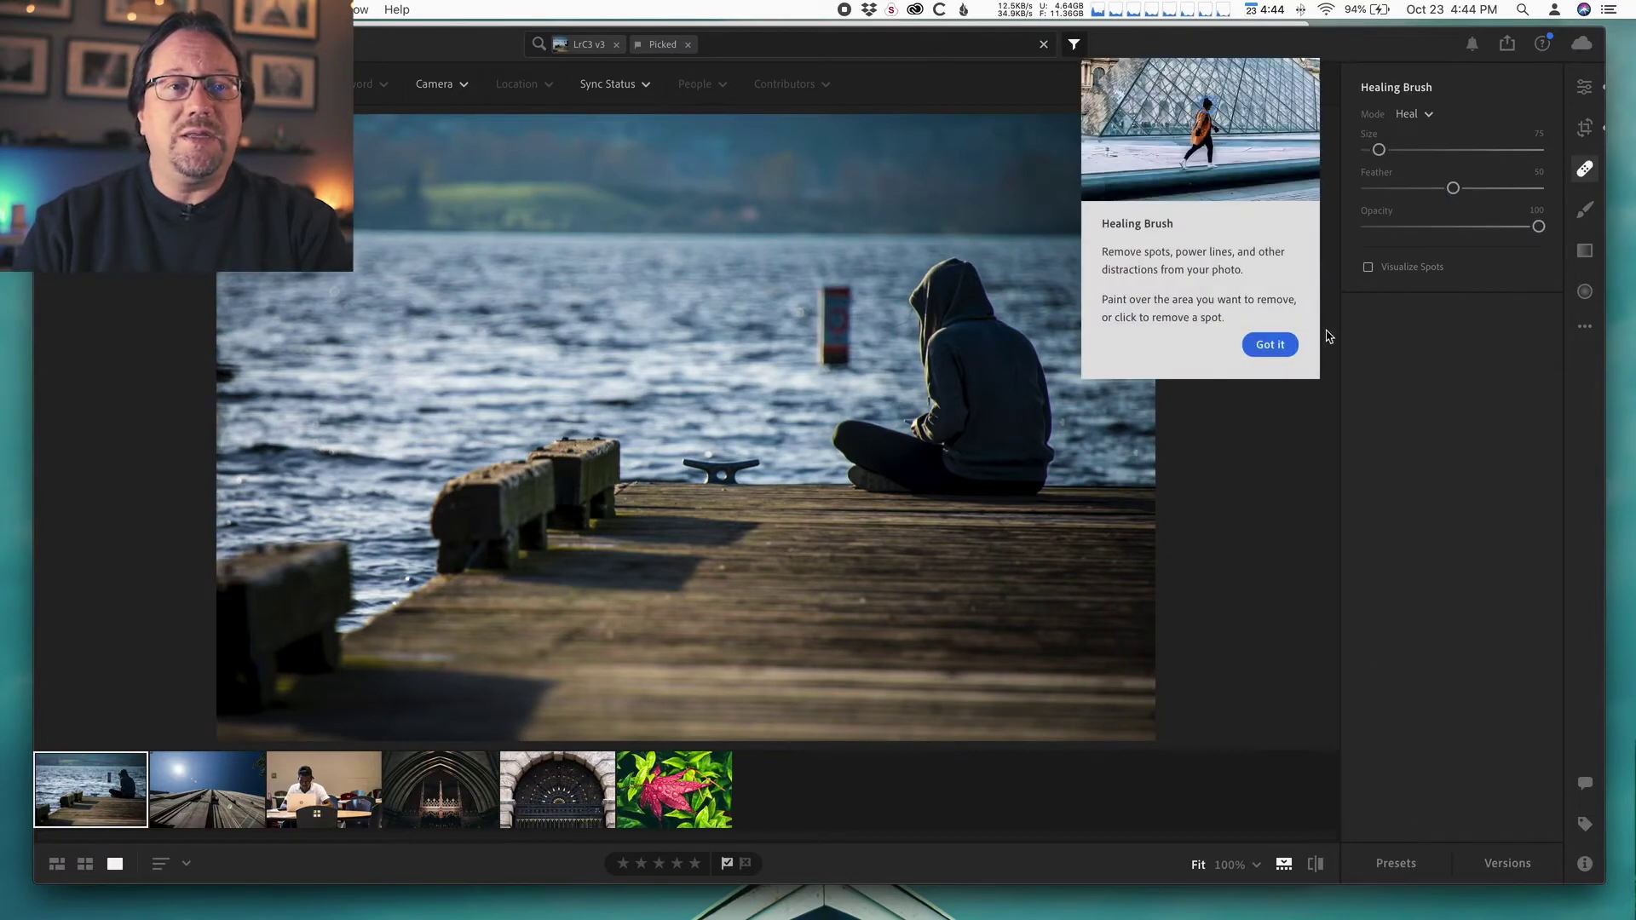
{"action": "left_click", "coordinate": [1273, 345]}
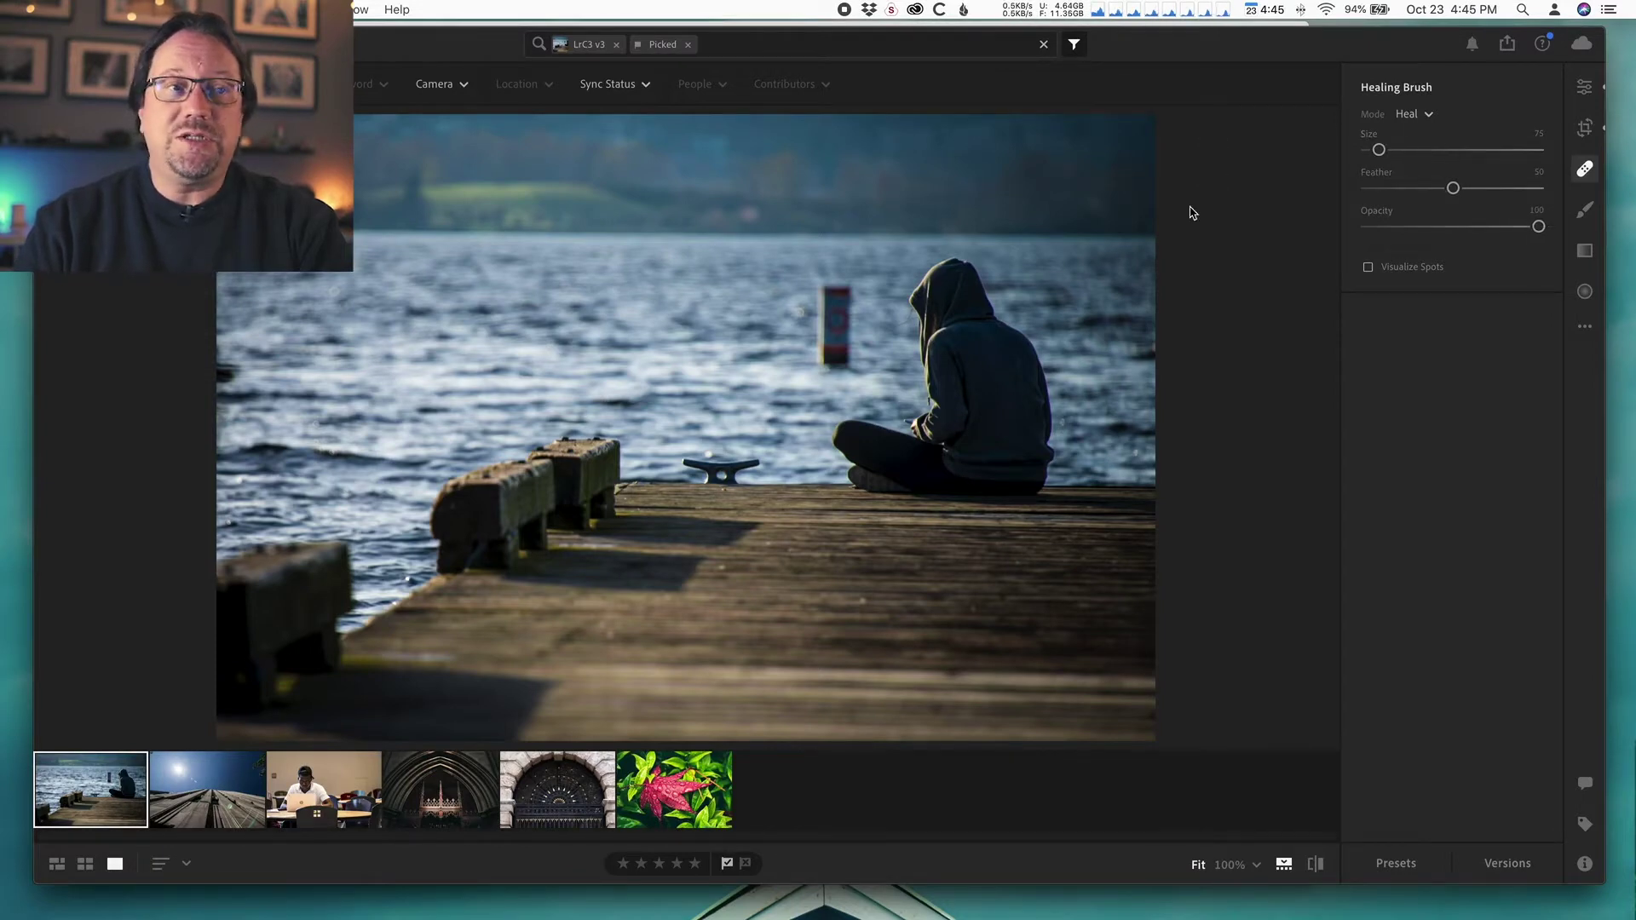
Step: Resize the Healing Brush from 75 to about 80 using the bracket keys
{"action": "key", "text": "bracketright"}
{"action": "key", "text": "bracketright"}
{"action": "key", "text": "bracketright"}
{"action": "key", "text": "bracketright"}
{"action": "key", "text": "bracketright"}
{"action": "key", "text": "bracketright"}
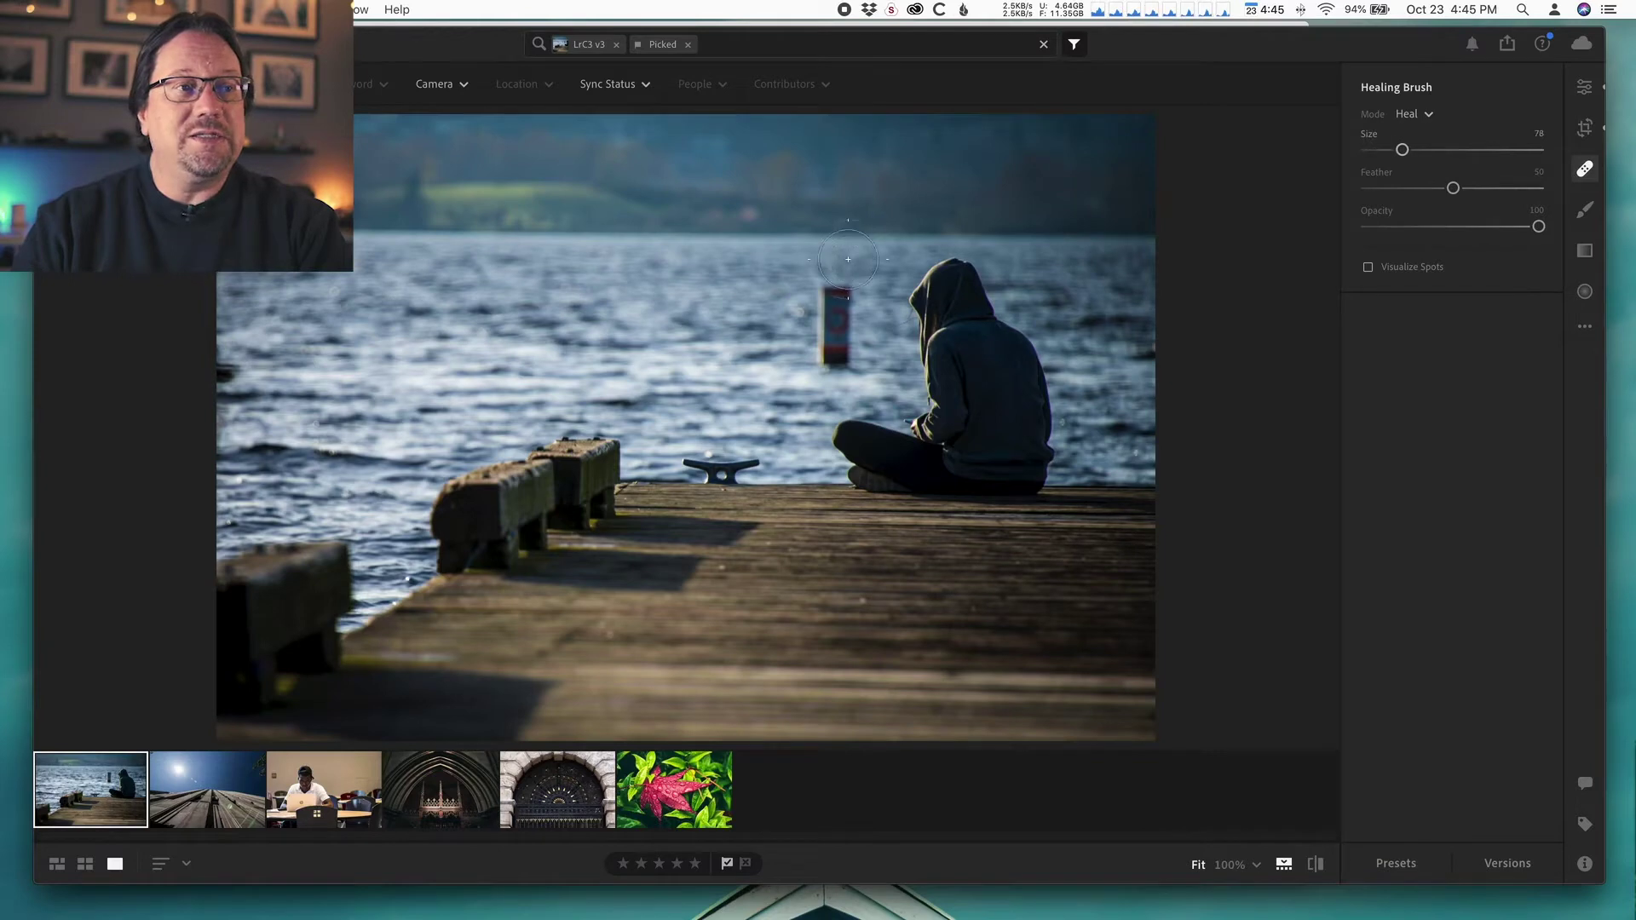
{"action": "key", "text": "bracketleft"}
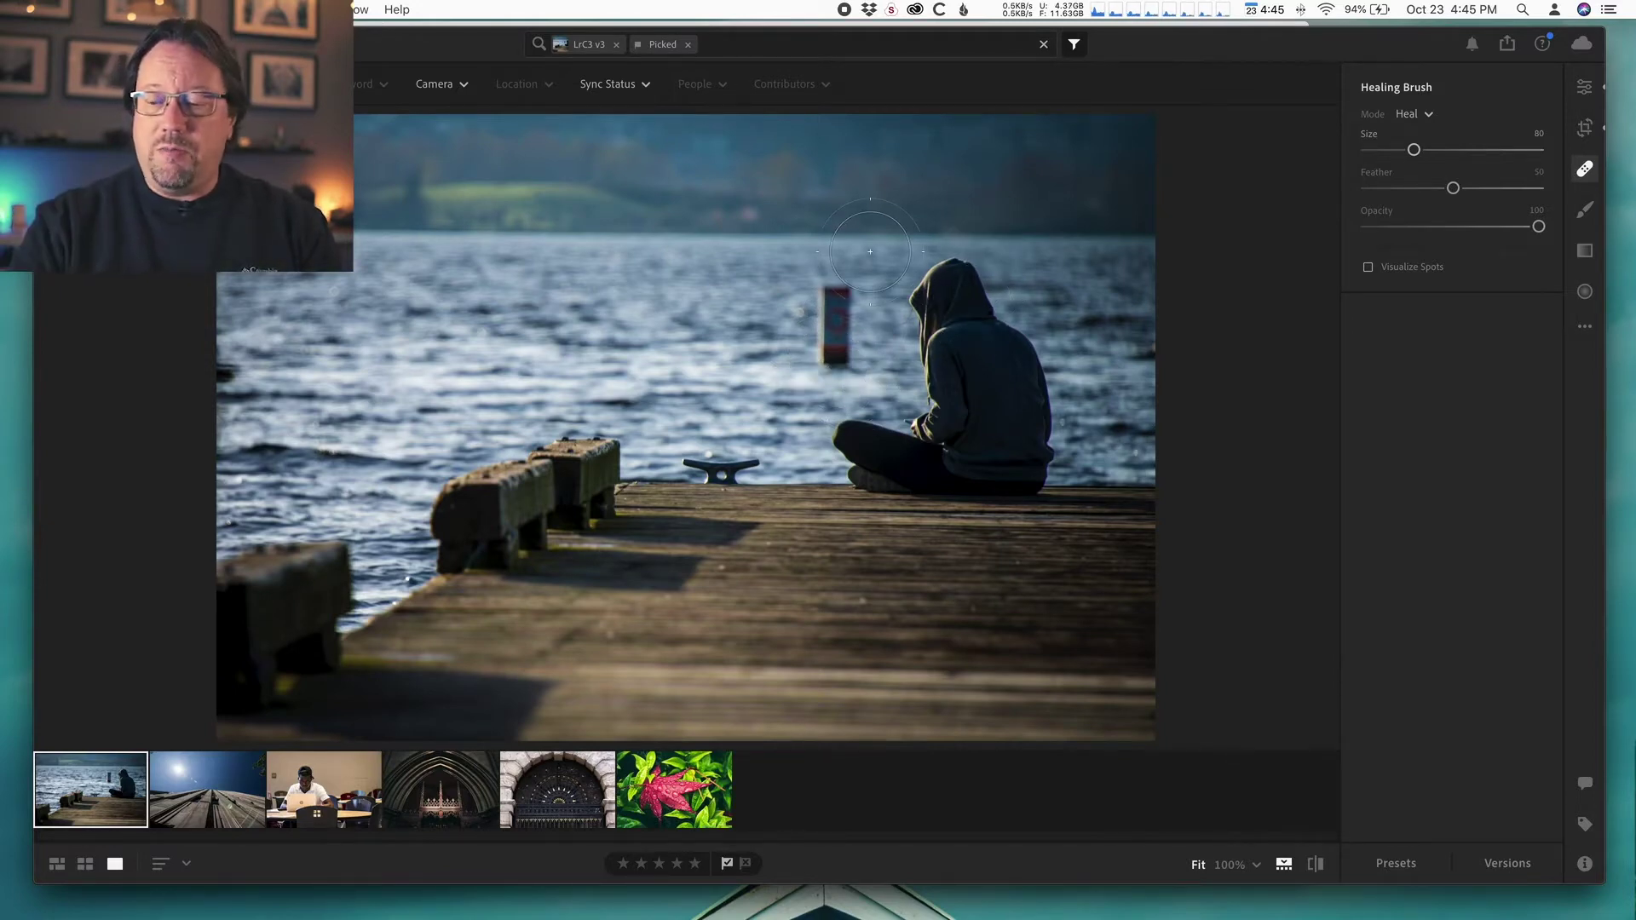
{"action": "scroll", "coordinate": [792, 351], "scroll_direction": "up", "scroll_amount": 1}
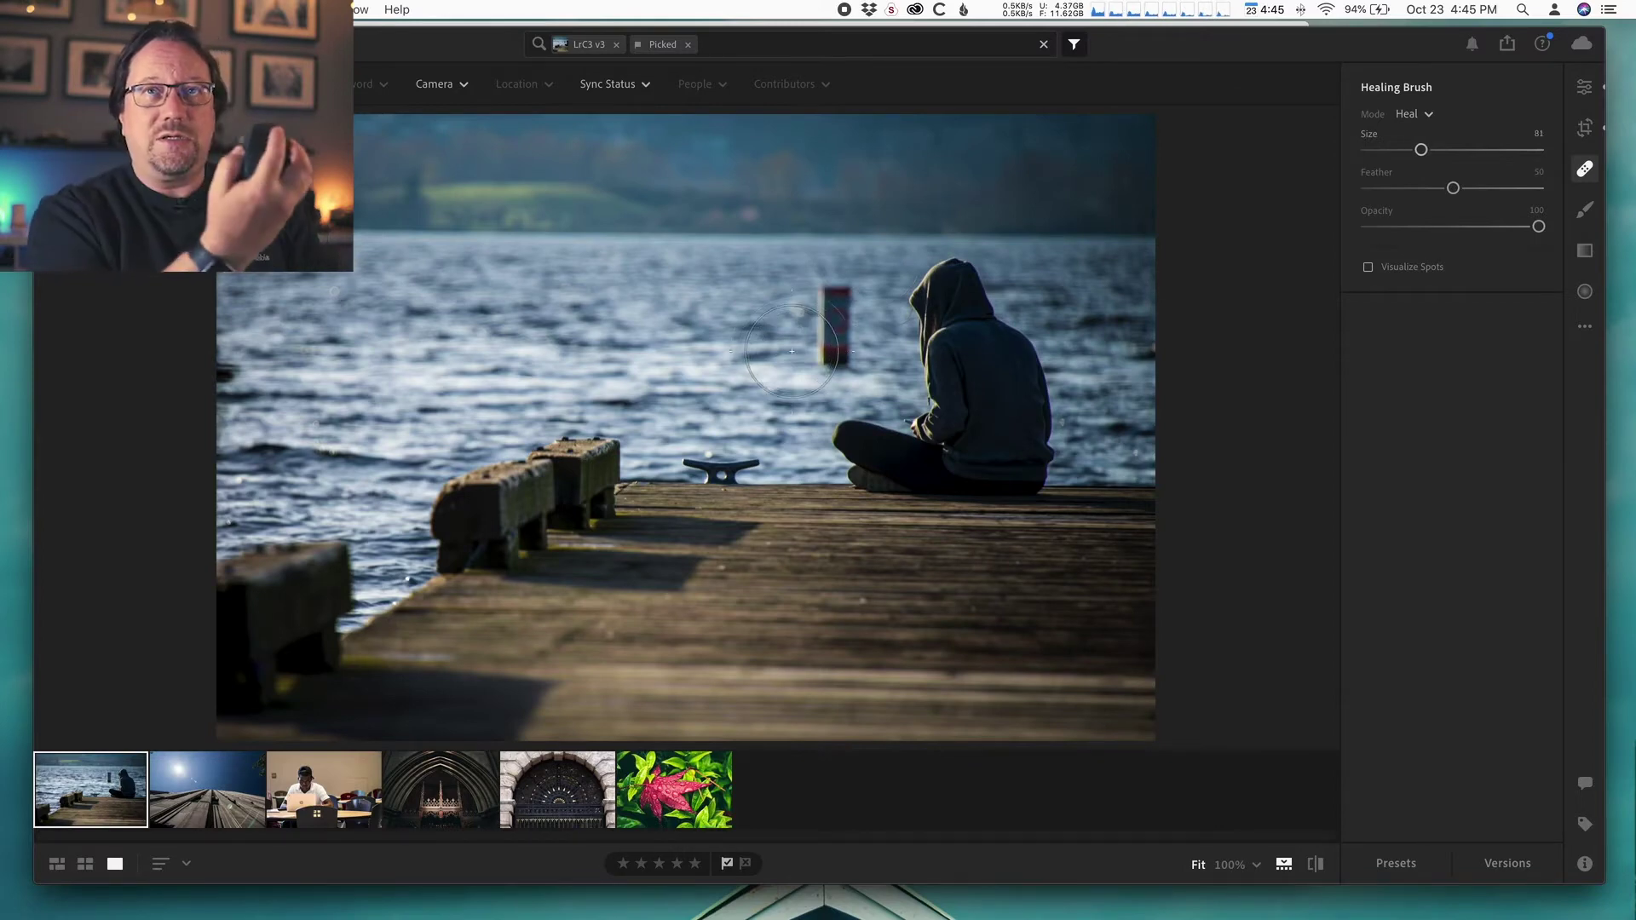
Step: Set the brush size to 77 and start a heal stroke at the top of the red buoy
{"action": "scroll", "coordinate": [792, 351], "scroll_direction": "up", "scroll_amount": 1}
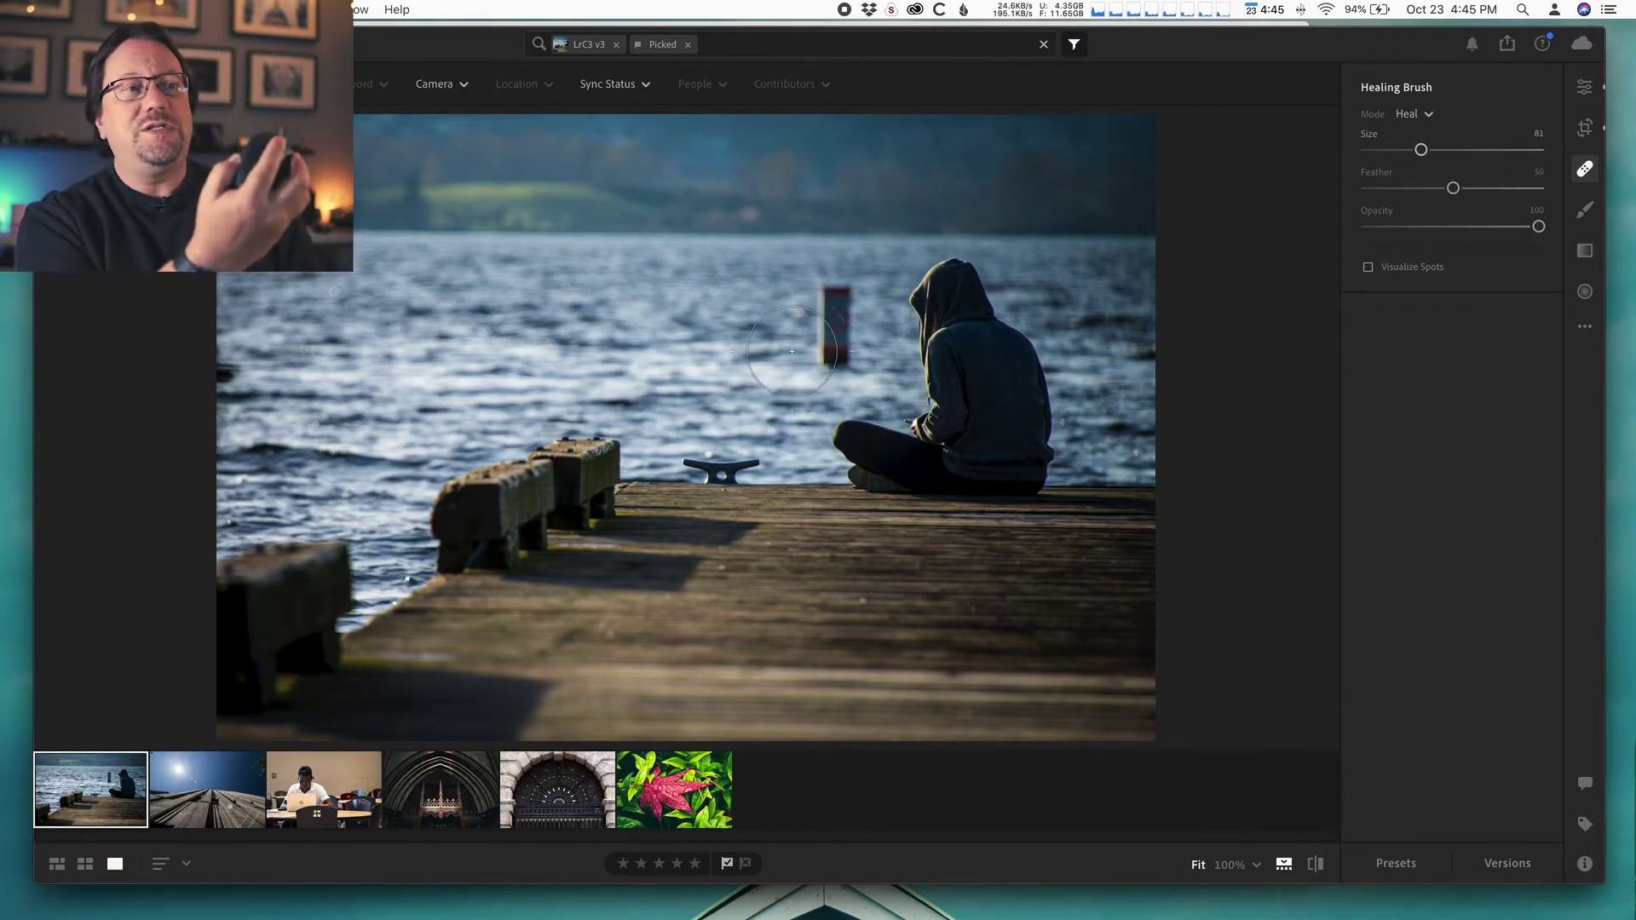
{"action": "scroll", "coordinate": [791, 351], "scroll_direction": "down", "scroll_amount": 2}
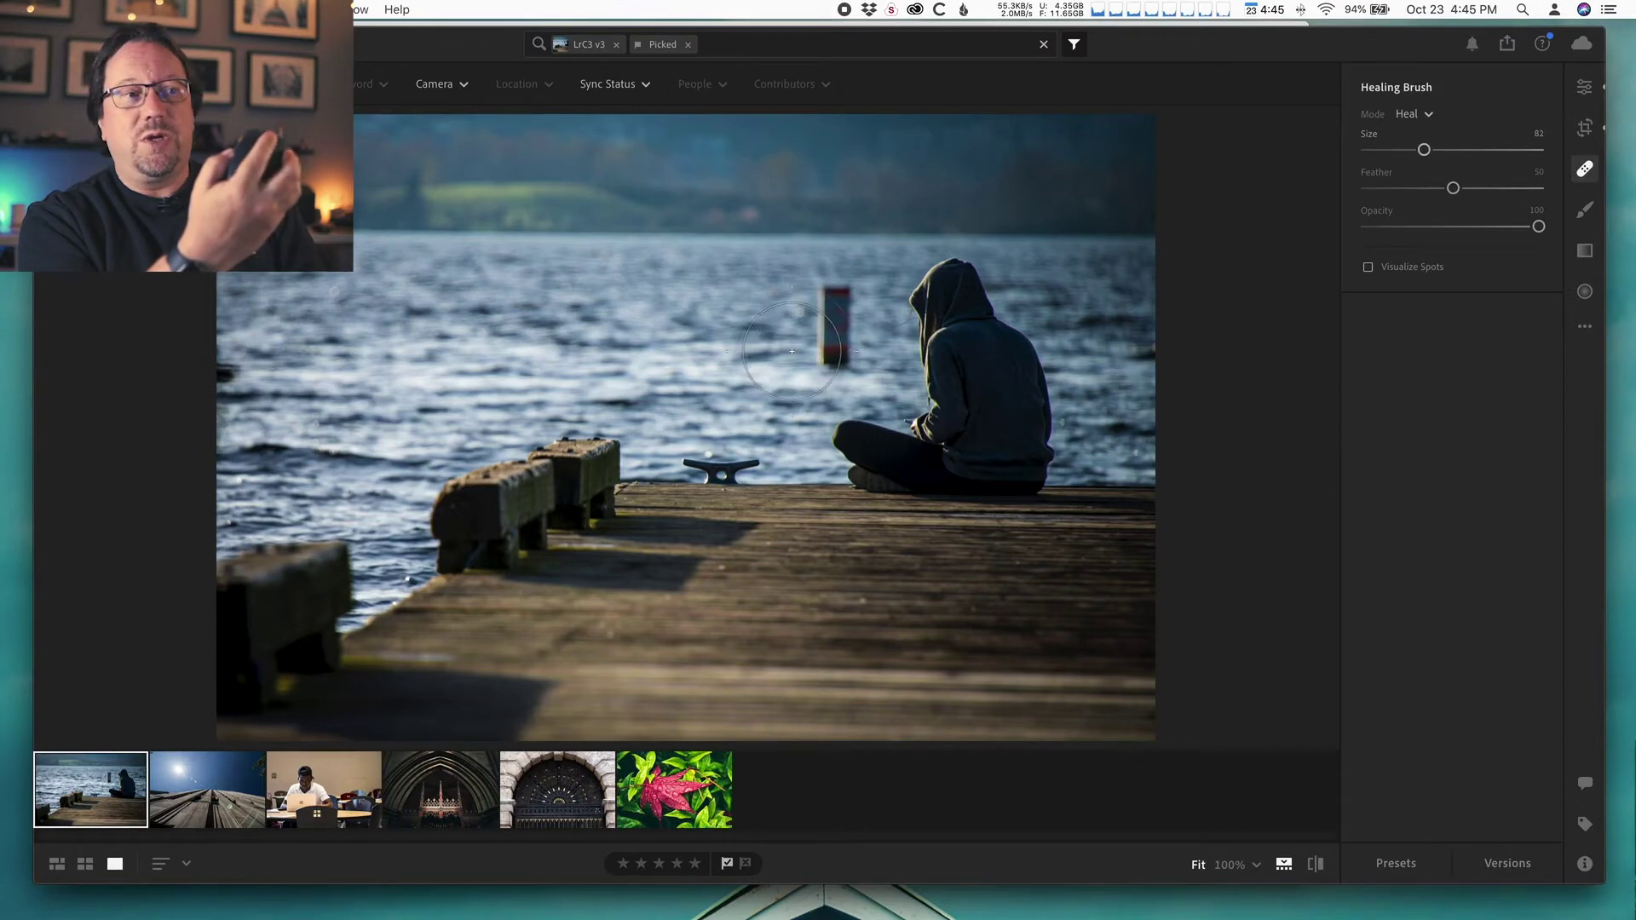
{"action": "scroll", "coordinate": [792, 351], "scroll_direction": "down", "scroll_amount": 3}
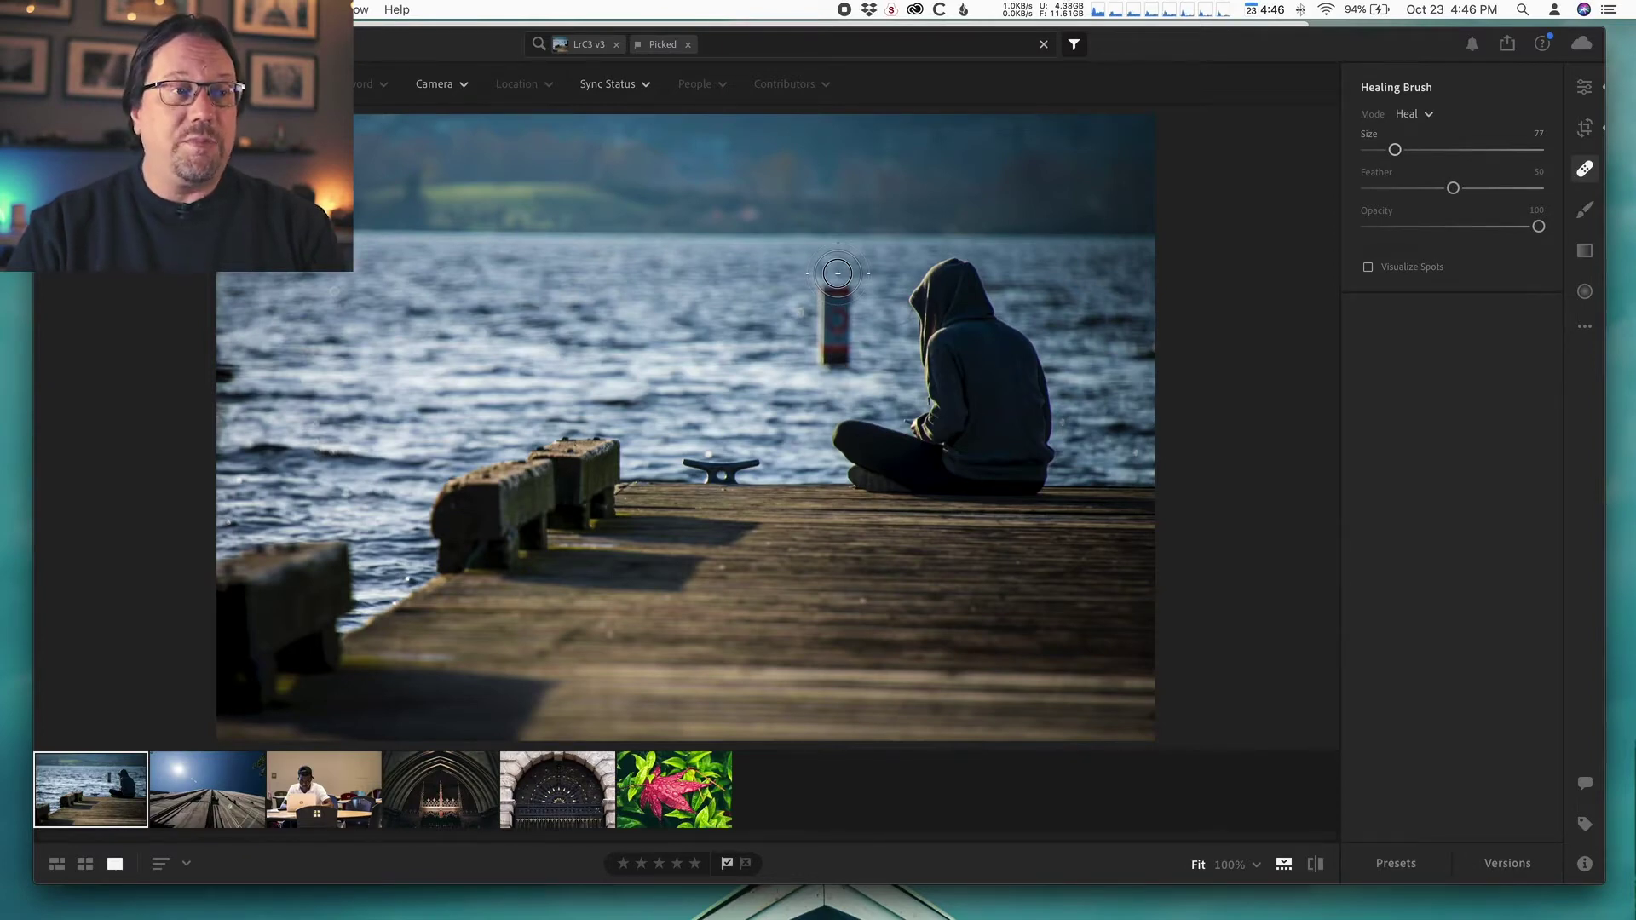
{"action": "left_click", "coordinate": [838, 274]}
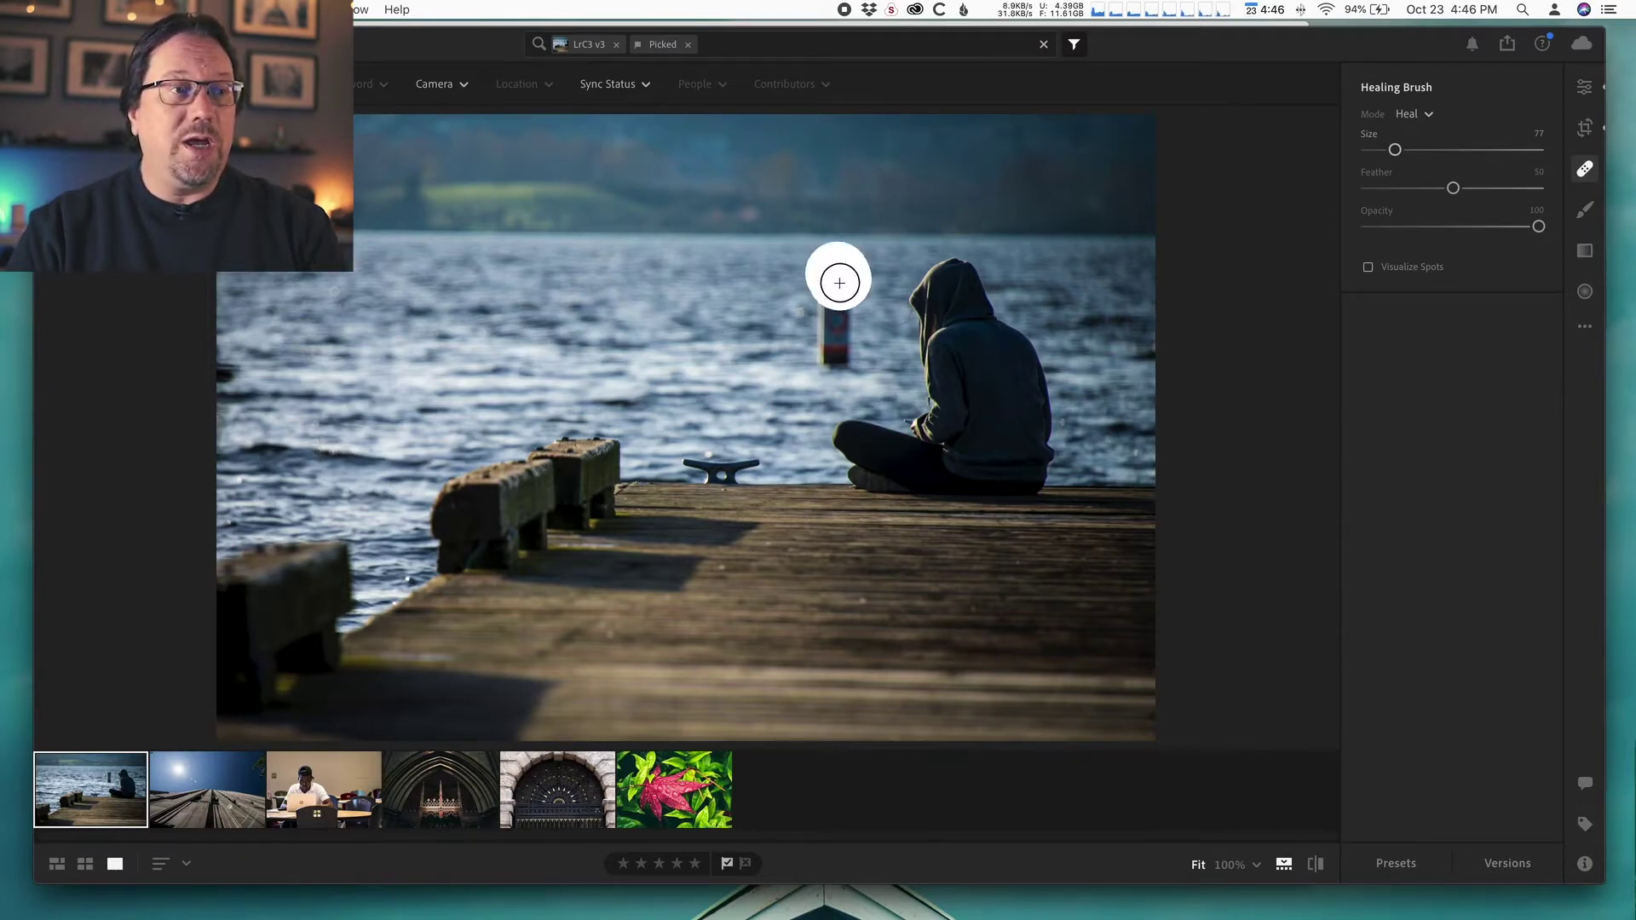
Step: Paint the heal down the full length of the red buoy and close the healing panel
{"action": "left_click_drag", "start_coordinate": [839, 282], "coordinate": [835, 373]}
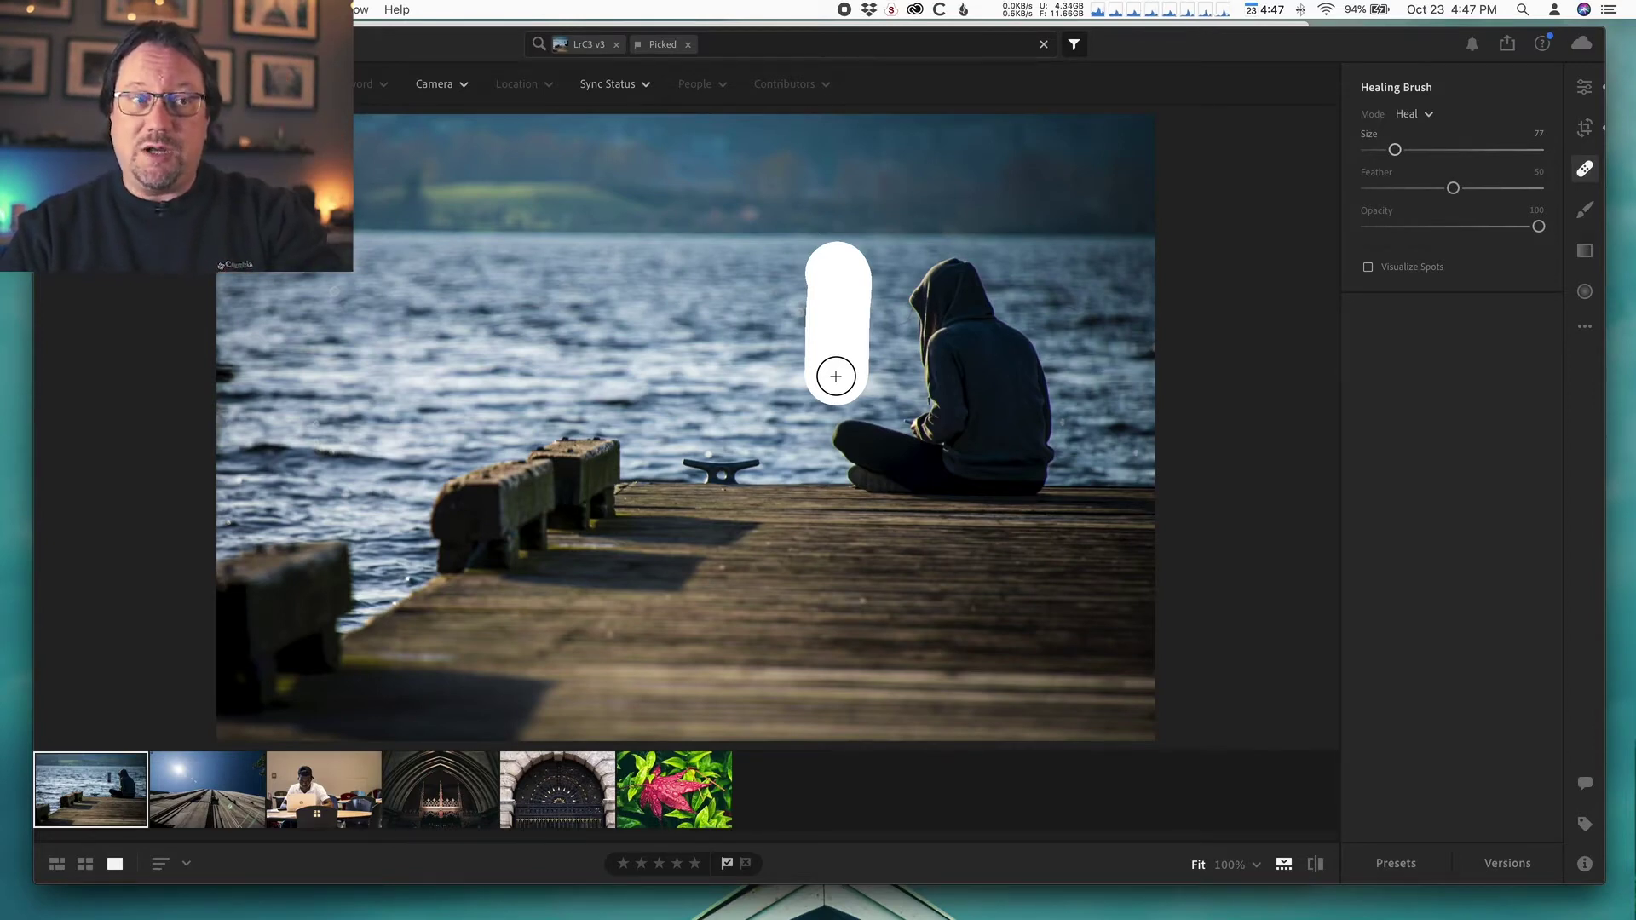
{"action": "left_click_drag", "start_coordinate": [836, 376], "coordinate": [836, 376]}
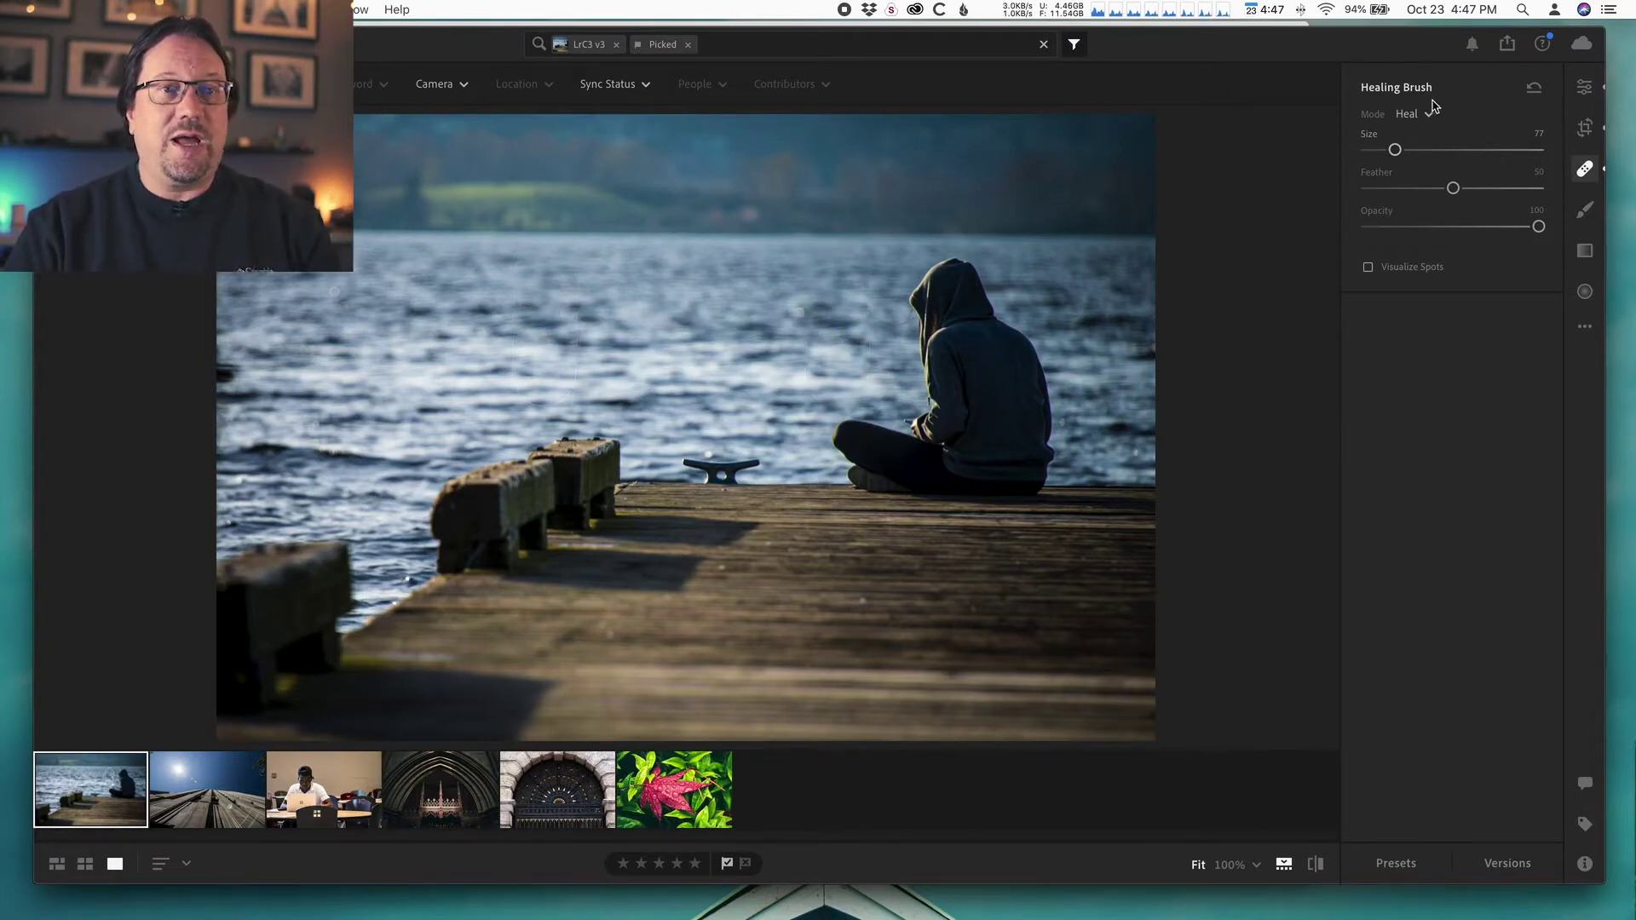
{"action": "left_click", "coordinate": [1583, 171]}
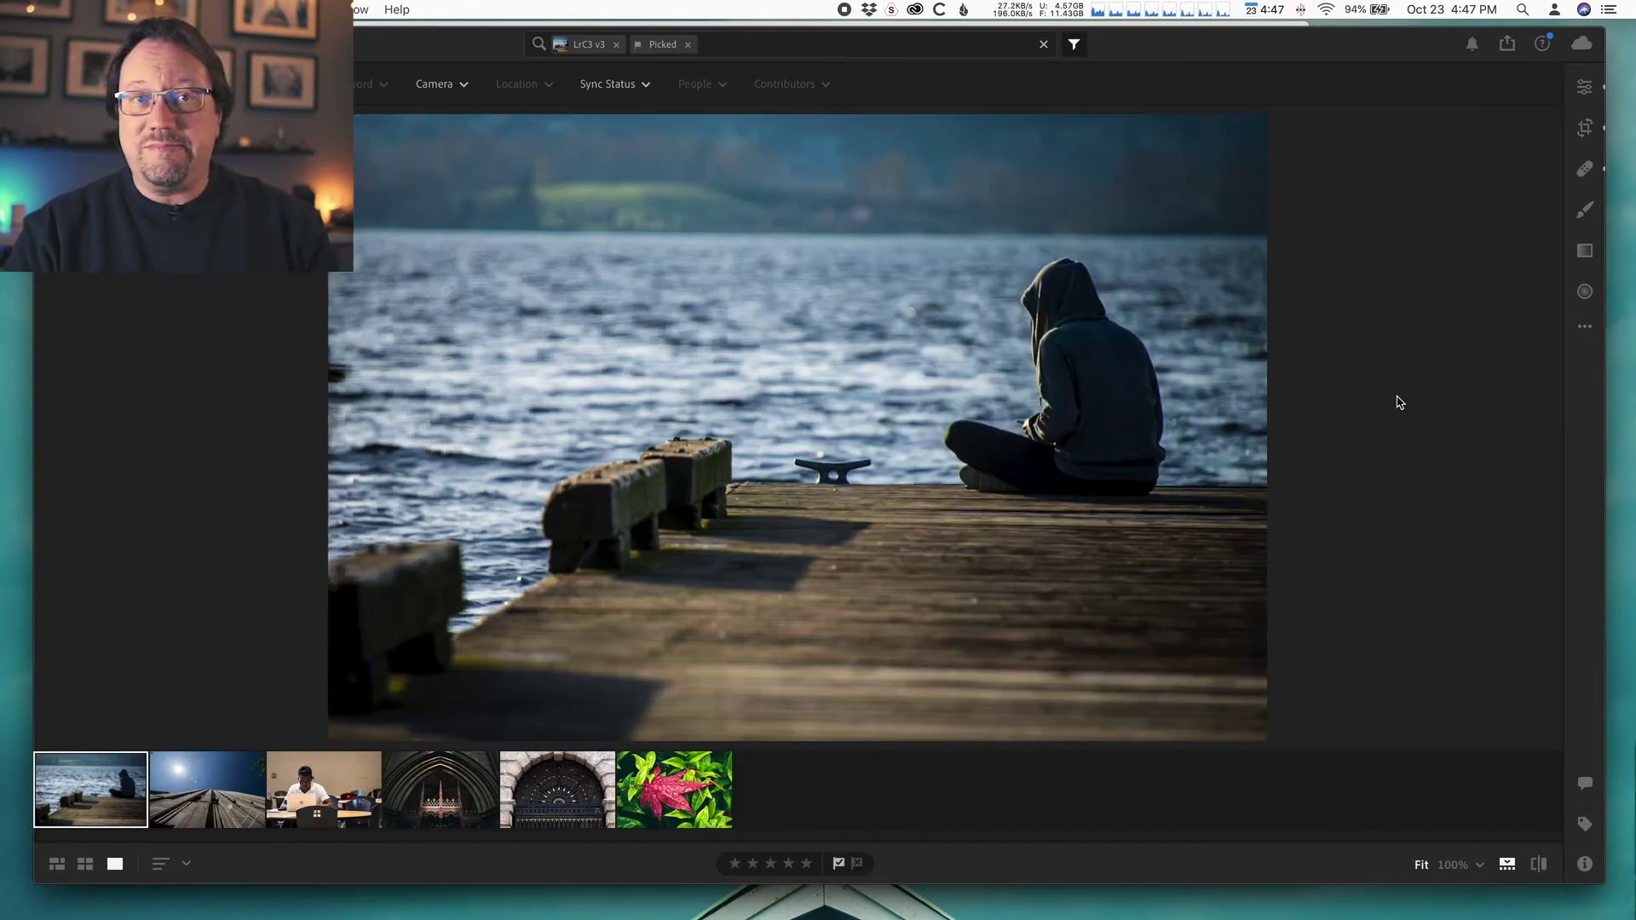
Step: Reopen Healing and move the buoy heal's source sample onto water left of the figure
{"action": "left_click", "coordinate": [1589, 169]}
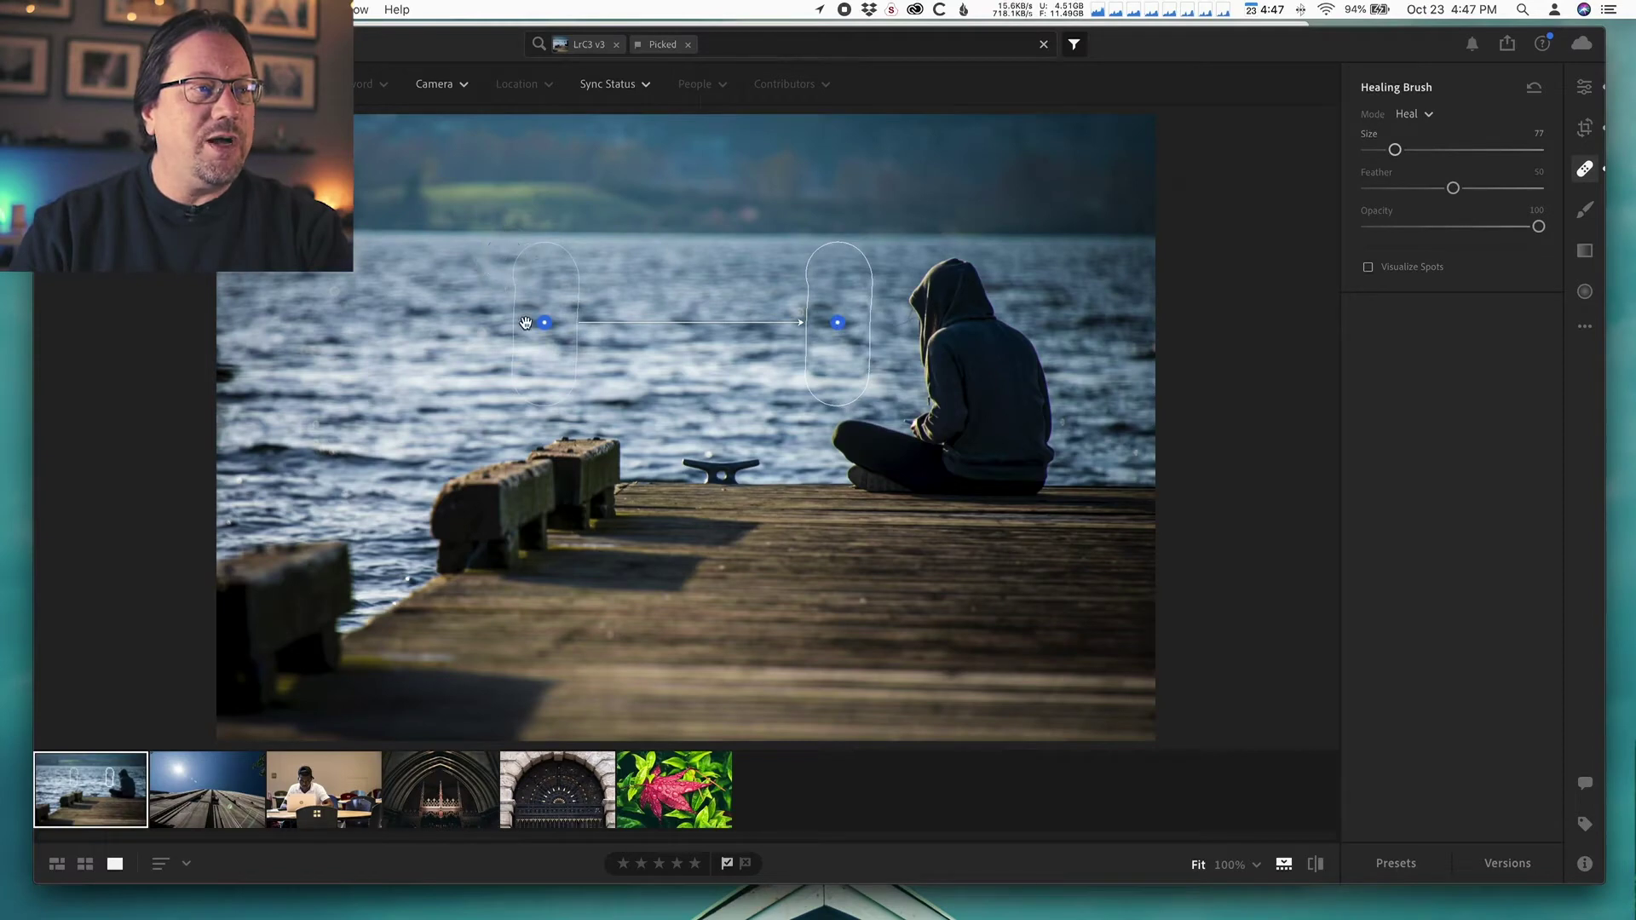
{"action": "left_click_drag", "start_coordinate": [537, 322], "coordinate": [559, 204]}
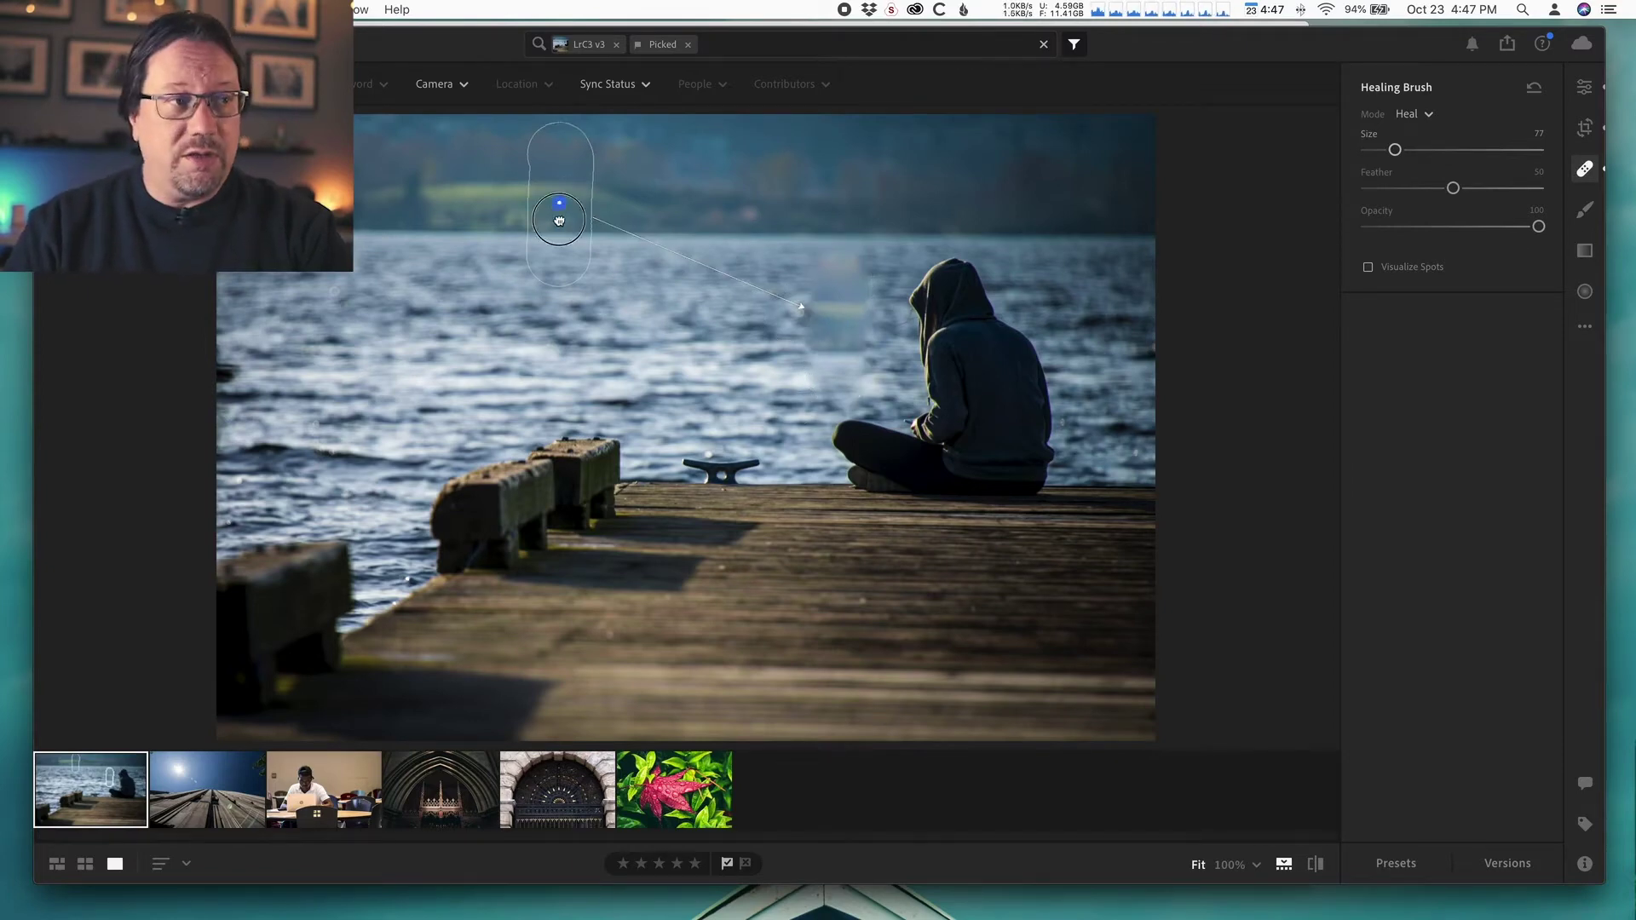
{"action": "left_click_drag", "start_coordinate": [558, 206], "coordinate": [544, 335]}
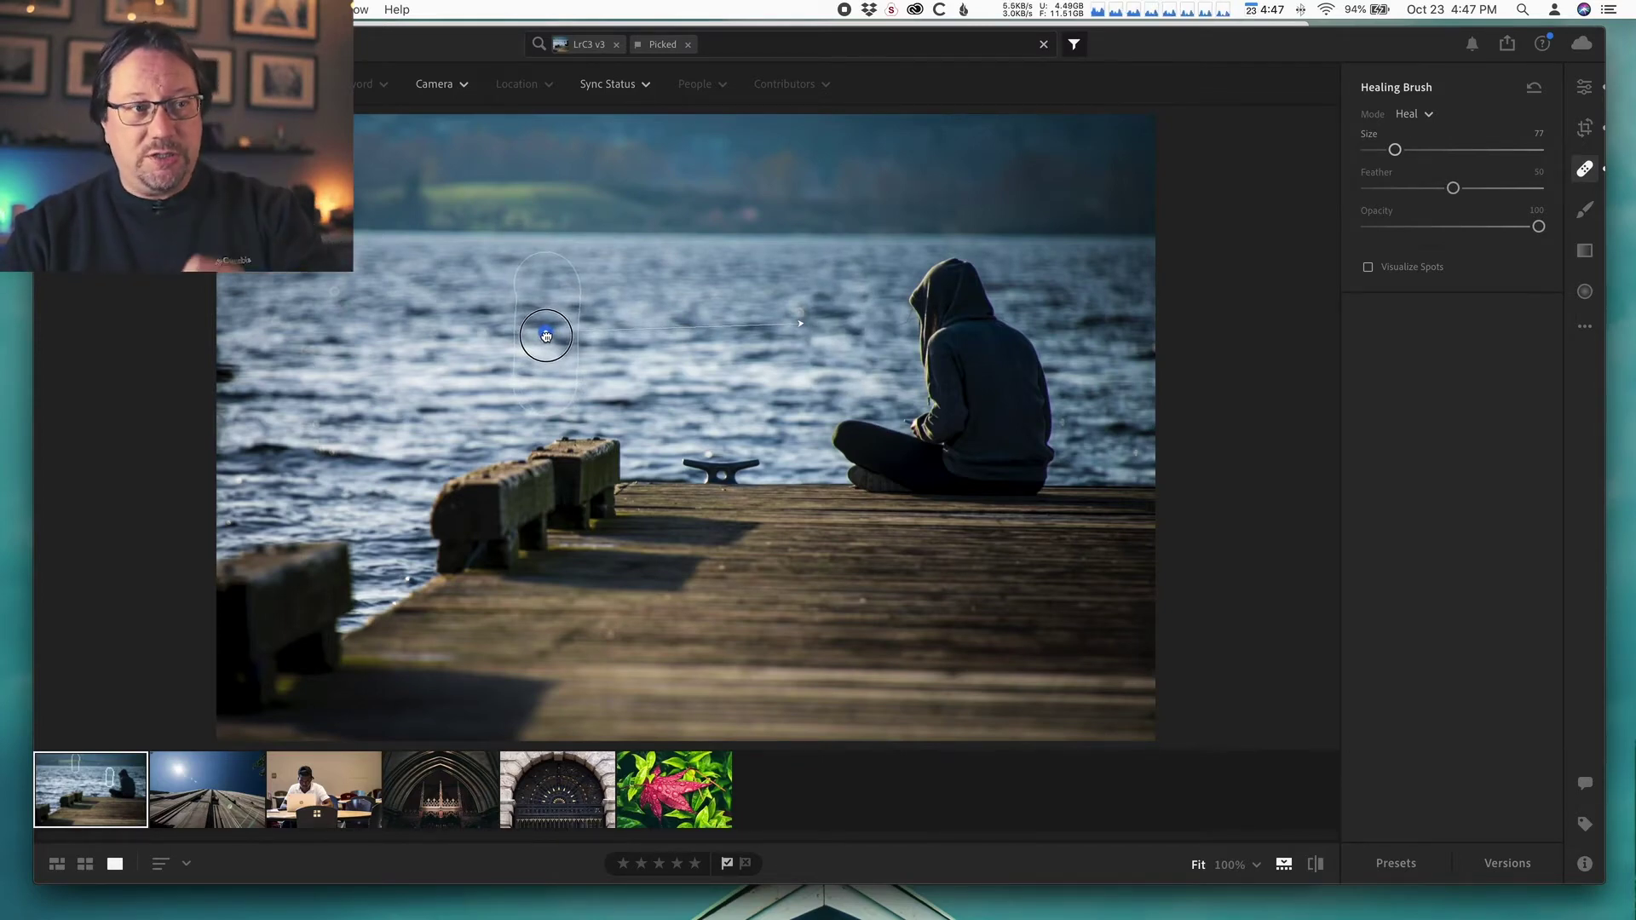
{"action": "left_click_drag", "start_coordinate": [546, 335], "coordinate": [491, 329]}
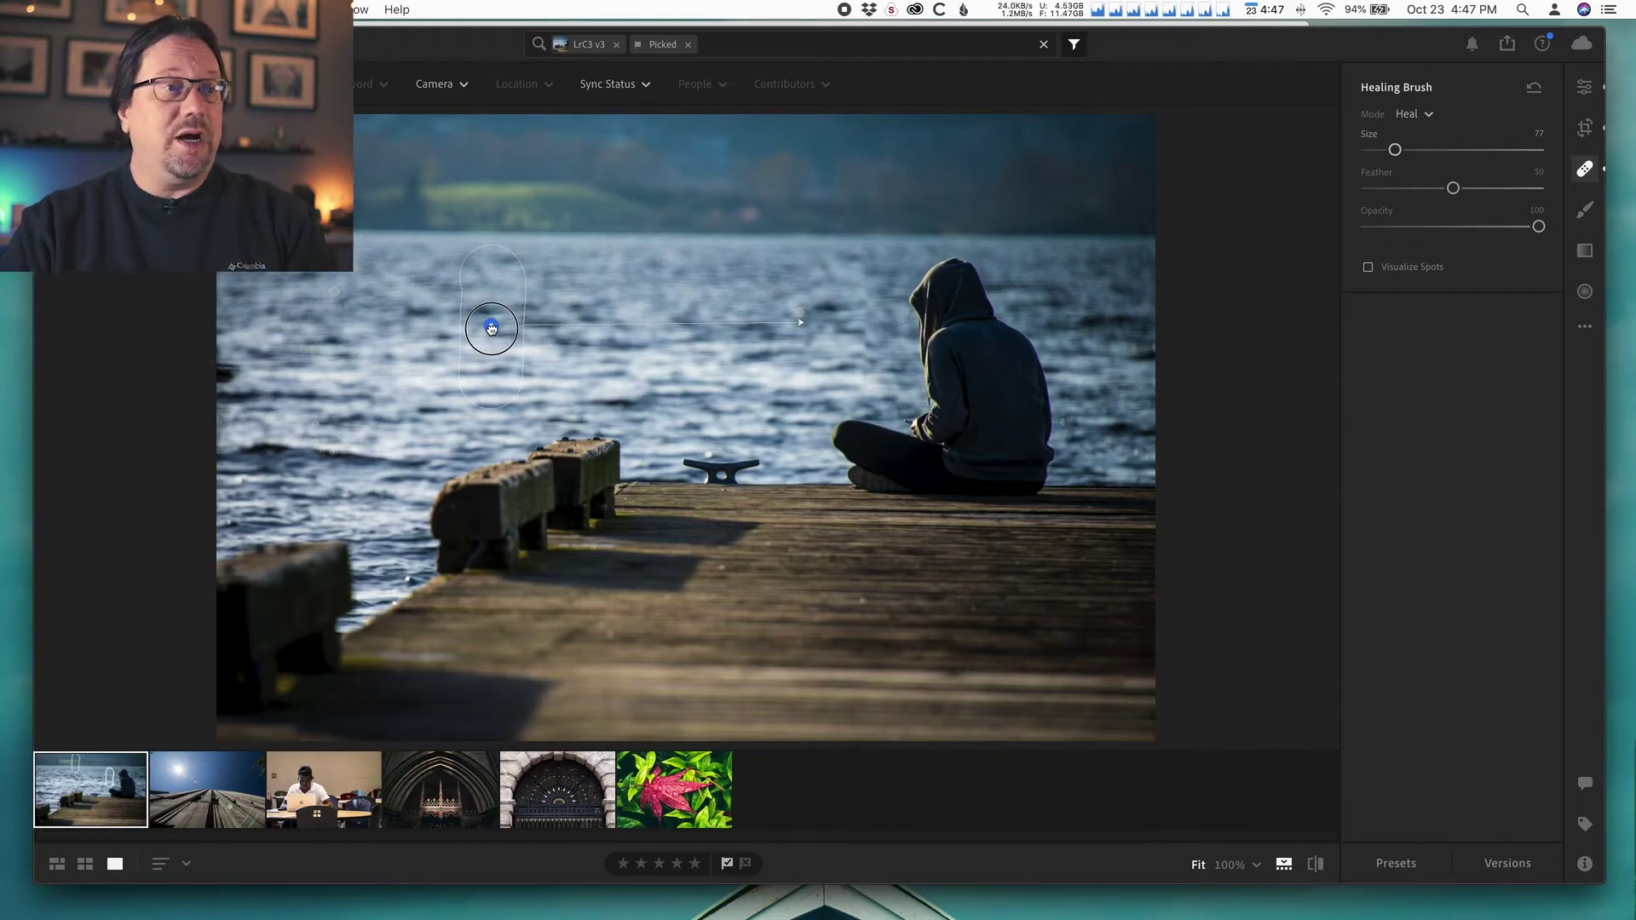
{"action": "mouse_move", "coordinate": [492, 329]}
{"action": "left_mouse_down"}
{"action": "mouse_move", "coordinate": [579, 319]}
{"action": "mouse_move", "coordinate": [656, 346]}
{"action": "mouse_move", "coordinate": [403, 343]}
{"action": "mouse_move", "coordinate": [383, 358]}
{"action": "mouse_move", "coordinate": [434, 324]}
{"action": "left_mouse_up"}
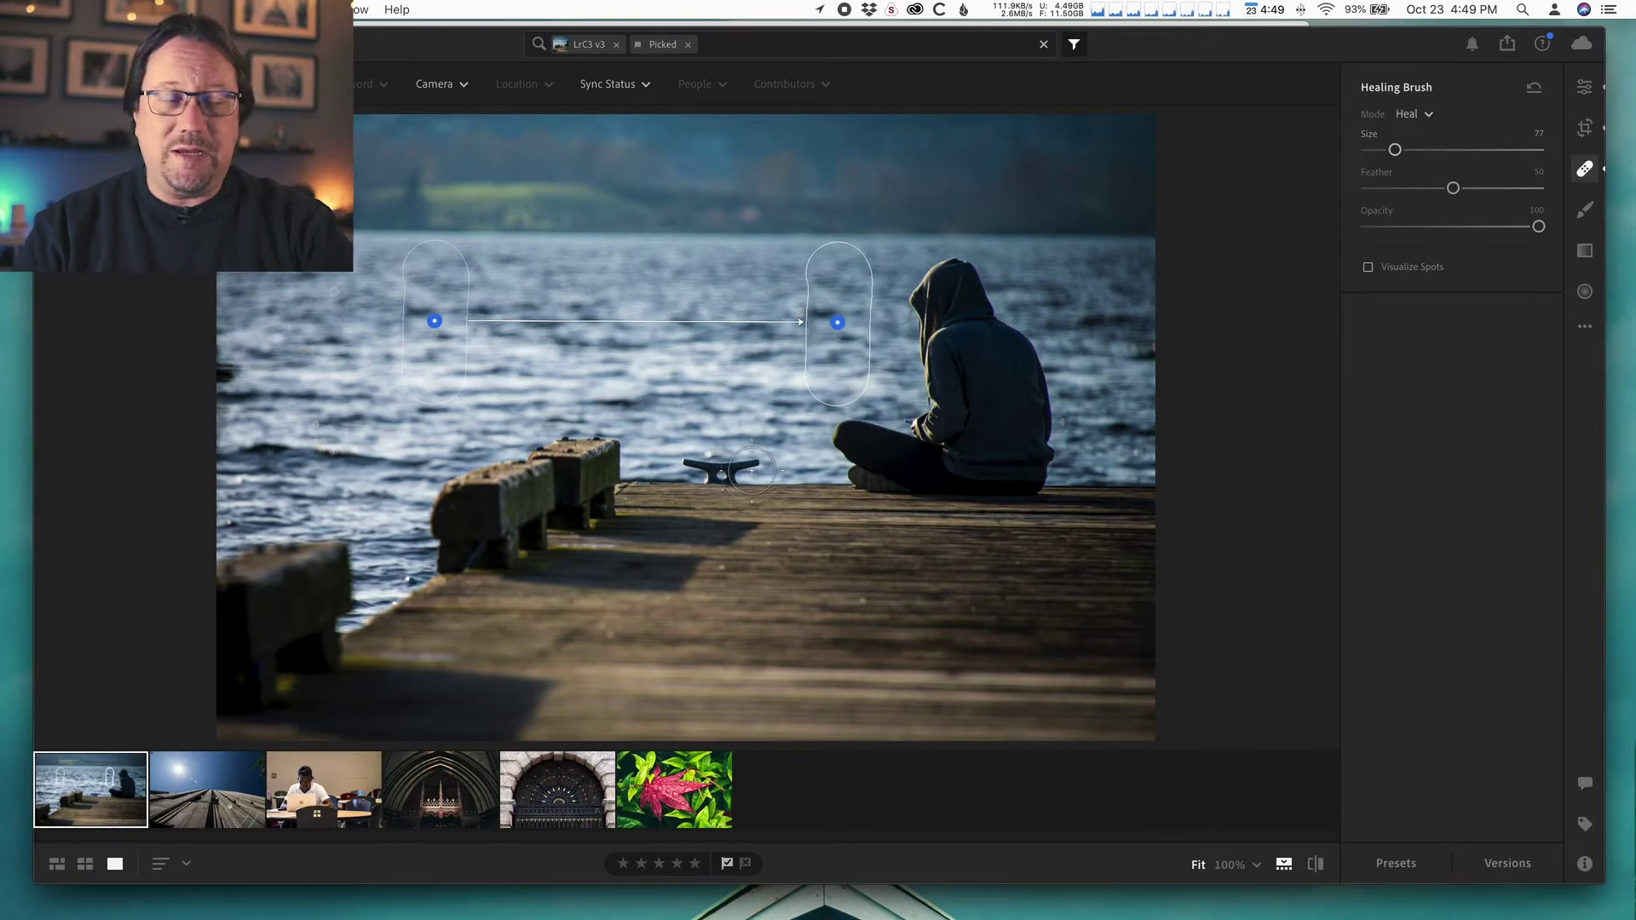
Step: Start a heal over the metal mooring cleat at the dock's edge
{"action": "left_click_drag", "start_coordinate": [751, 470], "coordinate": [745, 469]}
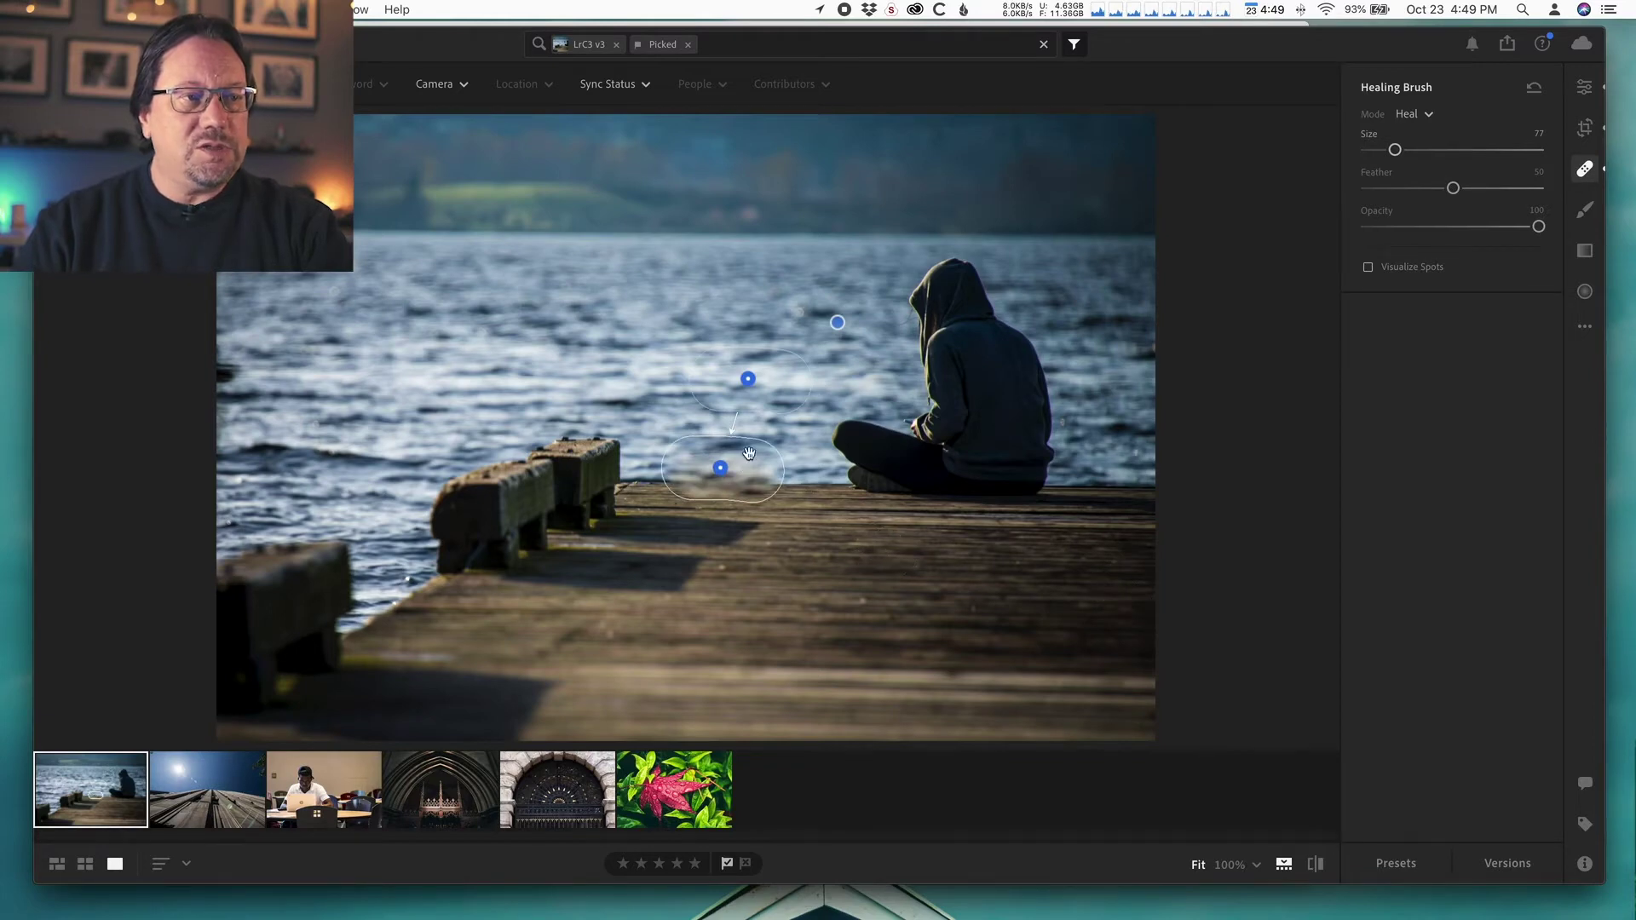
Step: Move the cleat heal's source onto the water, then delete that heal so the cleat returns
{"action": "left_click", "coordinate": [750, 373]}
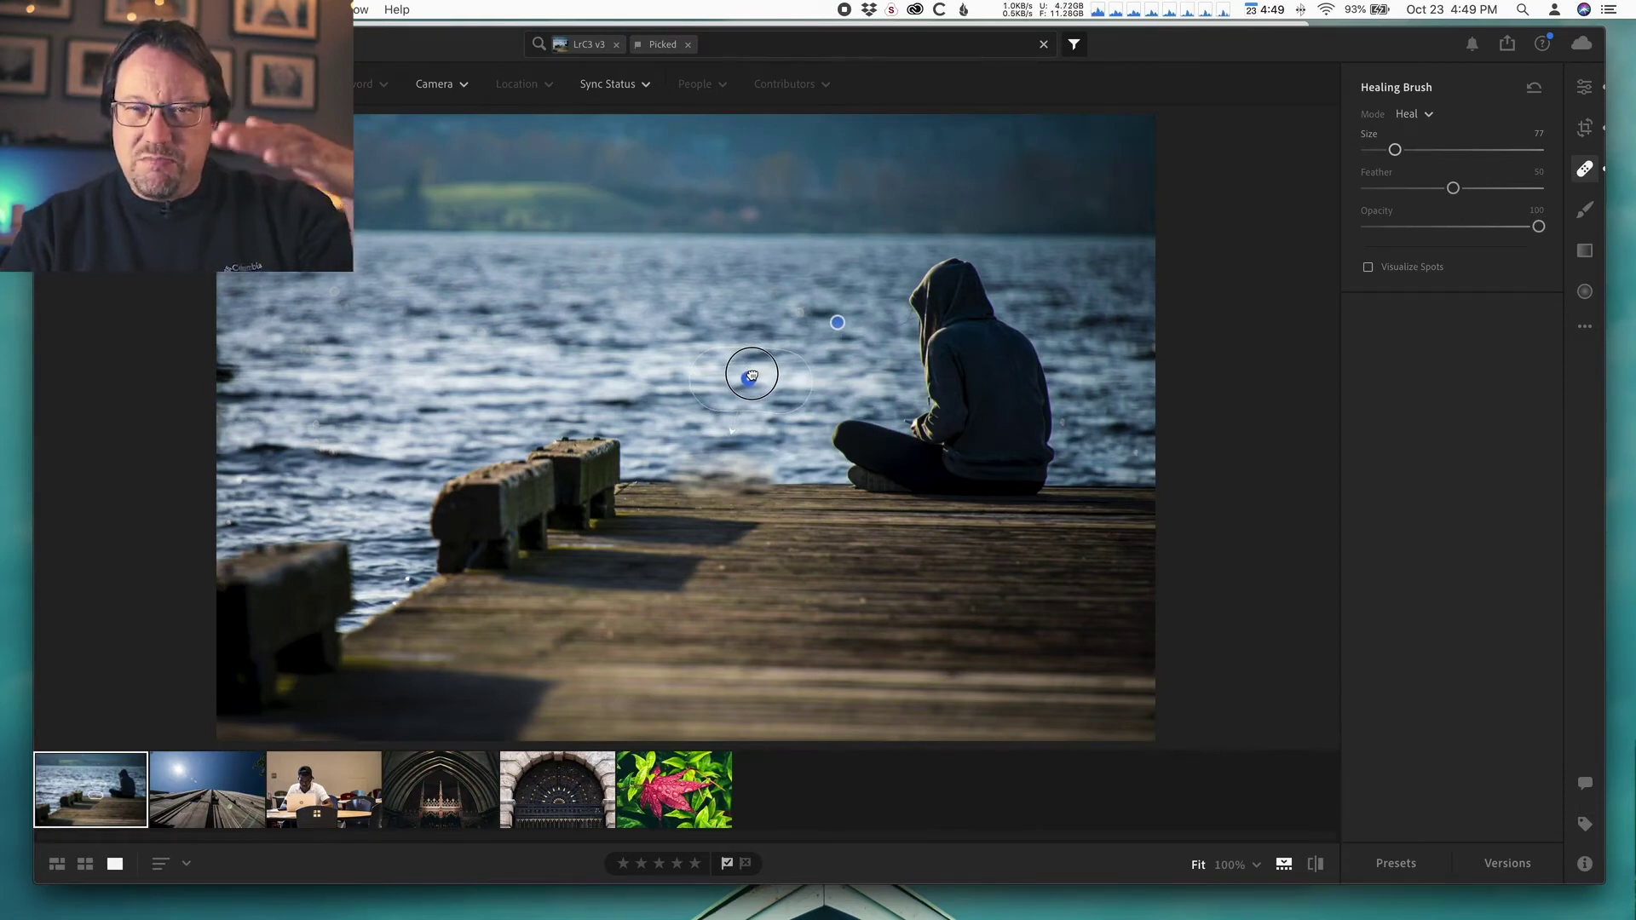
{"action": "mouse_move", "coordinate": [751, 374]}
{"action": "left_mouse_down"}
{"action": "mouse_move", "coordinate": [833, 454]}
{"action": "mouse_move", "coordinate": [1116, 468]}
{"action": "mouse_move", "coordinate": [1103, 468]}
{"action": "left_mouse_up"}
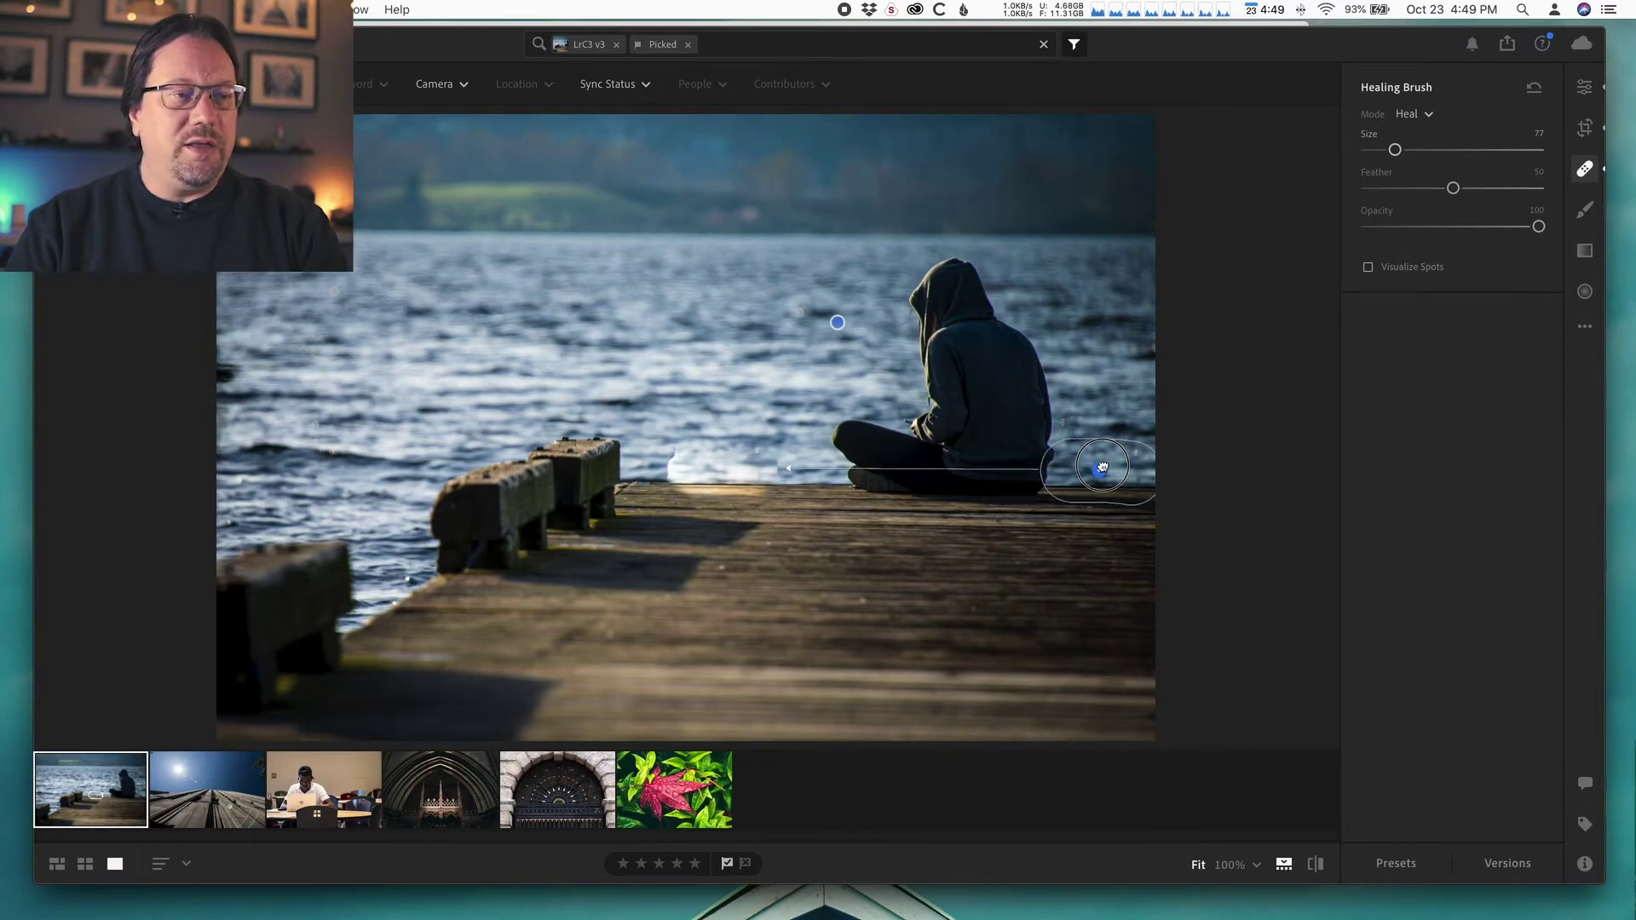
{"action": "left_click_drag", "start_coordinate": [1103, 467], "coordinate": [1104, 463]}
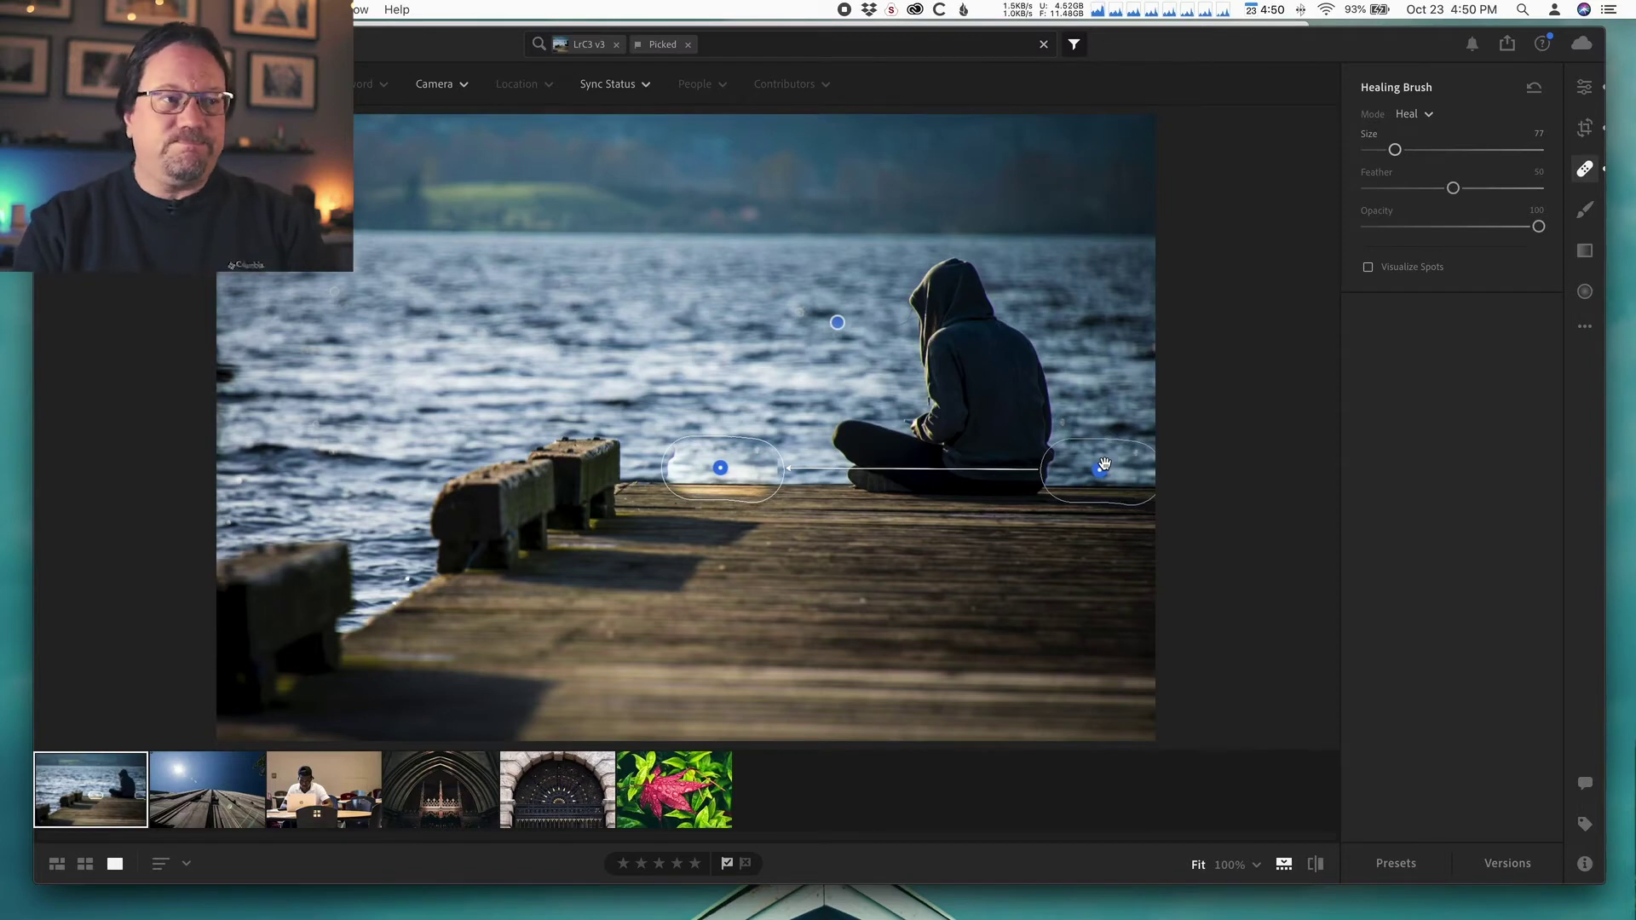
{"action": "key", "text": "Delete"}
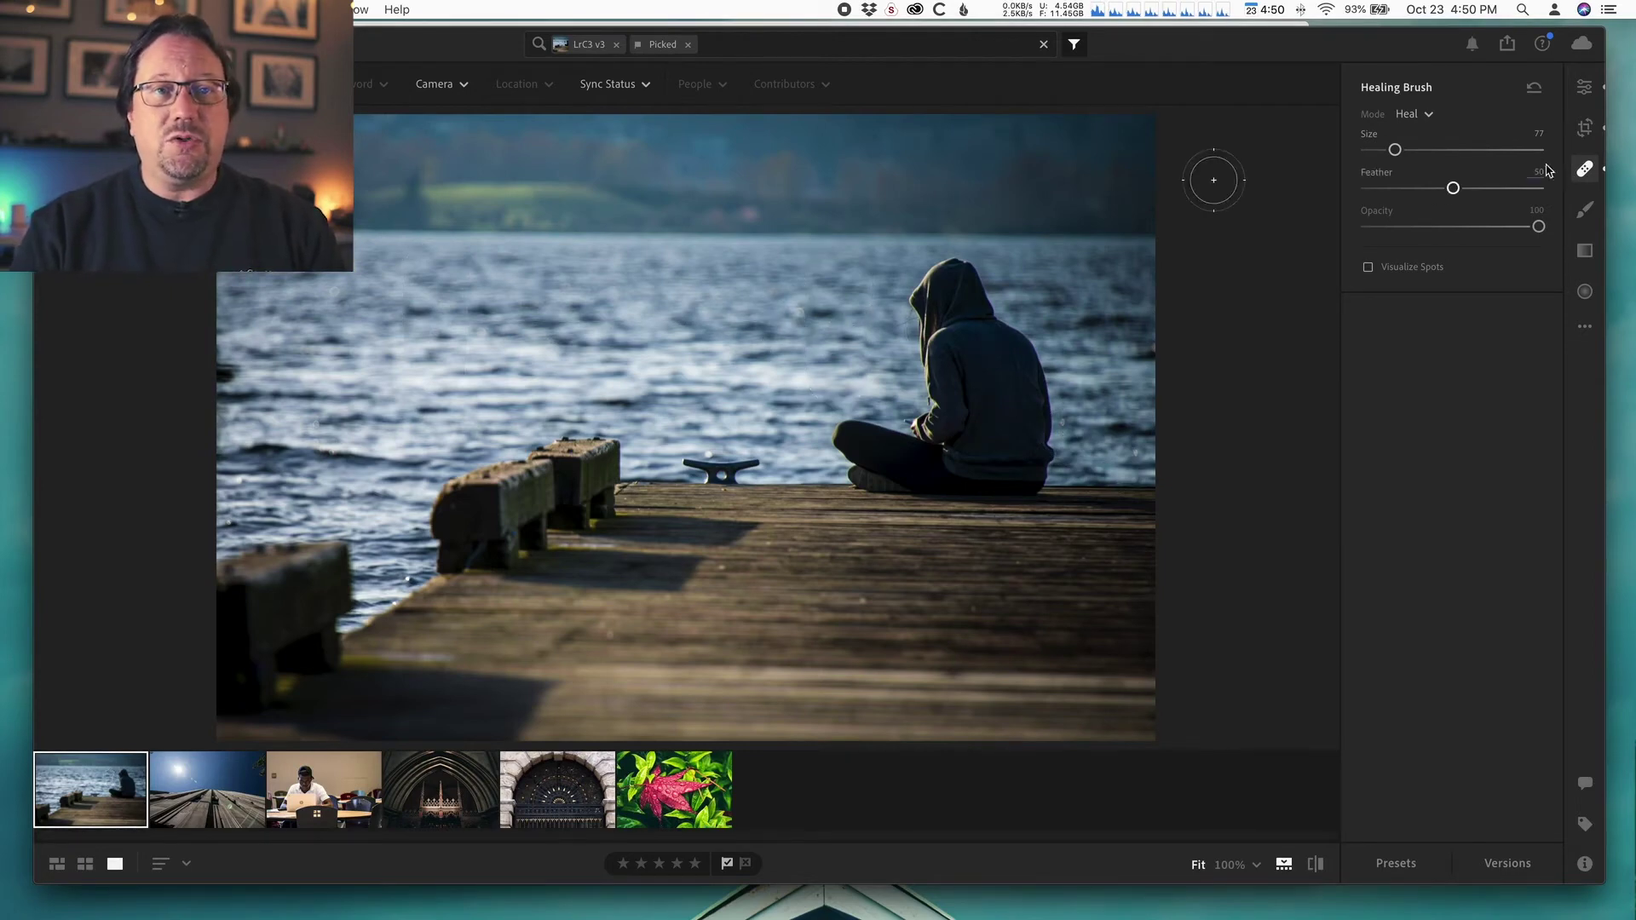
{"action": "left_click_drag", "start_coordinate": [838, 275], "coordinate": [838, 373]}
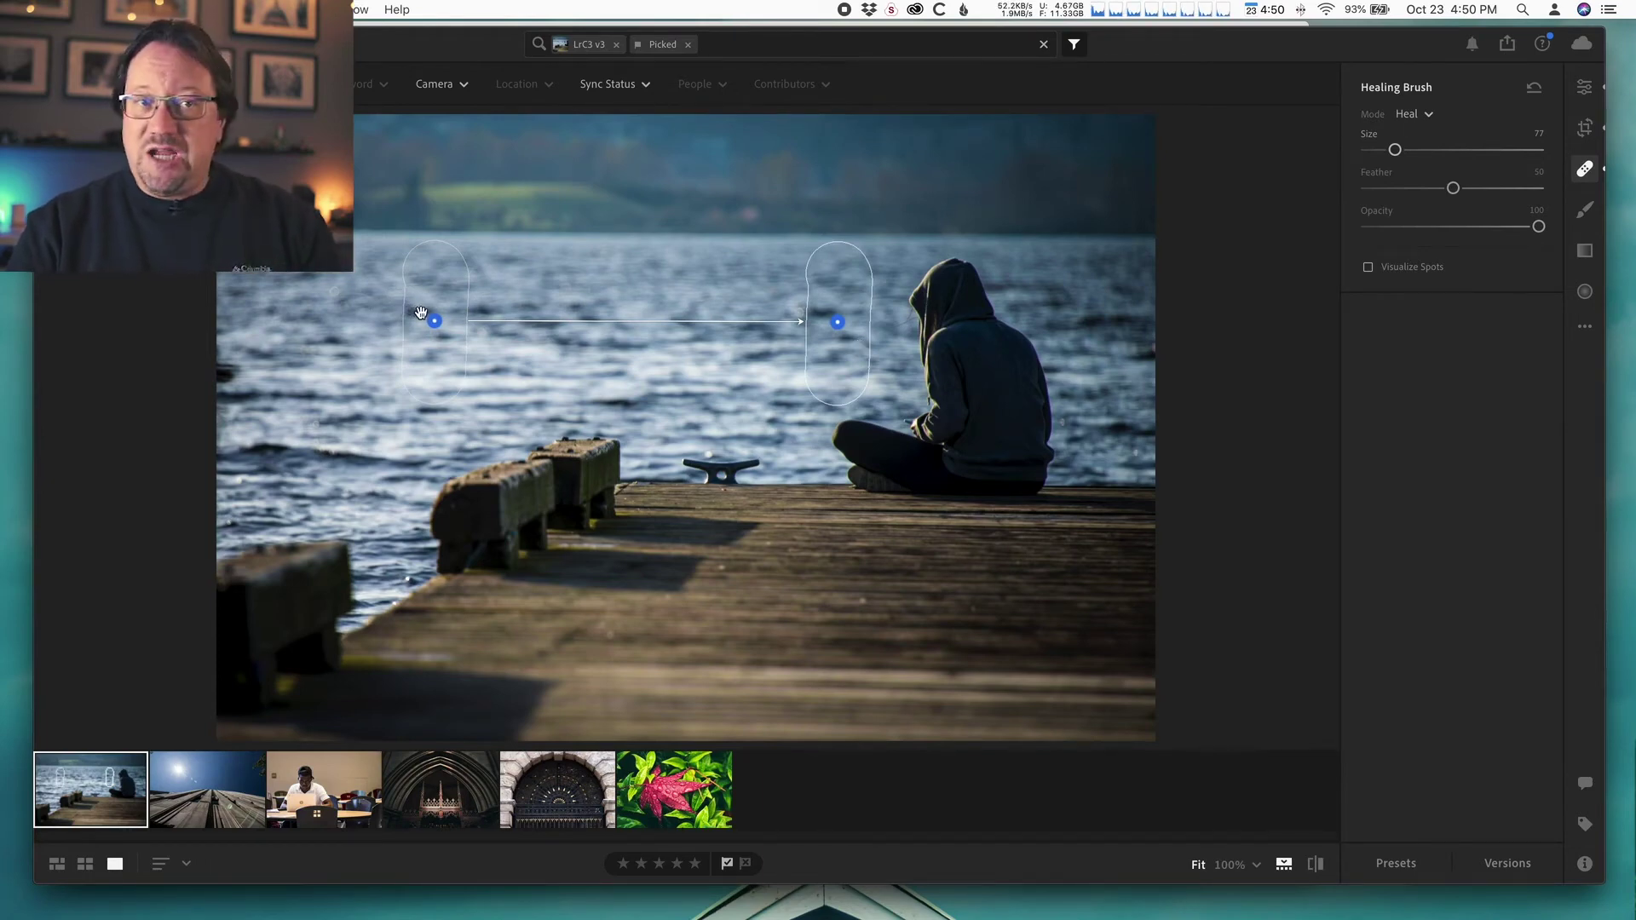
{"action": "mouse_move", "coordinate": [426, 318]}
{"action": "left_mouse_down"}
{"action": "mouse_move", "coordinate": [369, 336]}
{"action": "mouse_move", "coordinate": [429, 337]}
{"action": "left_mouse_up"}
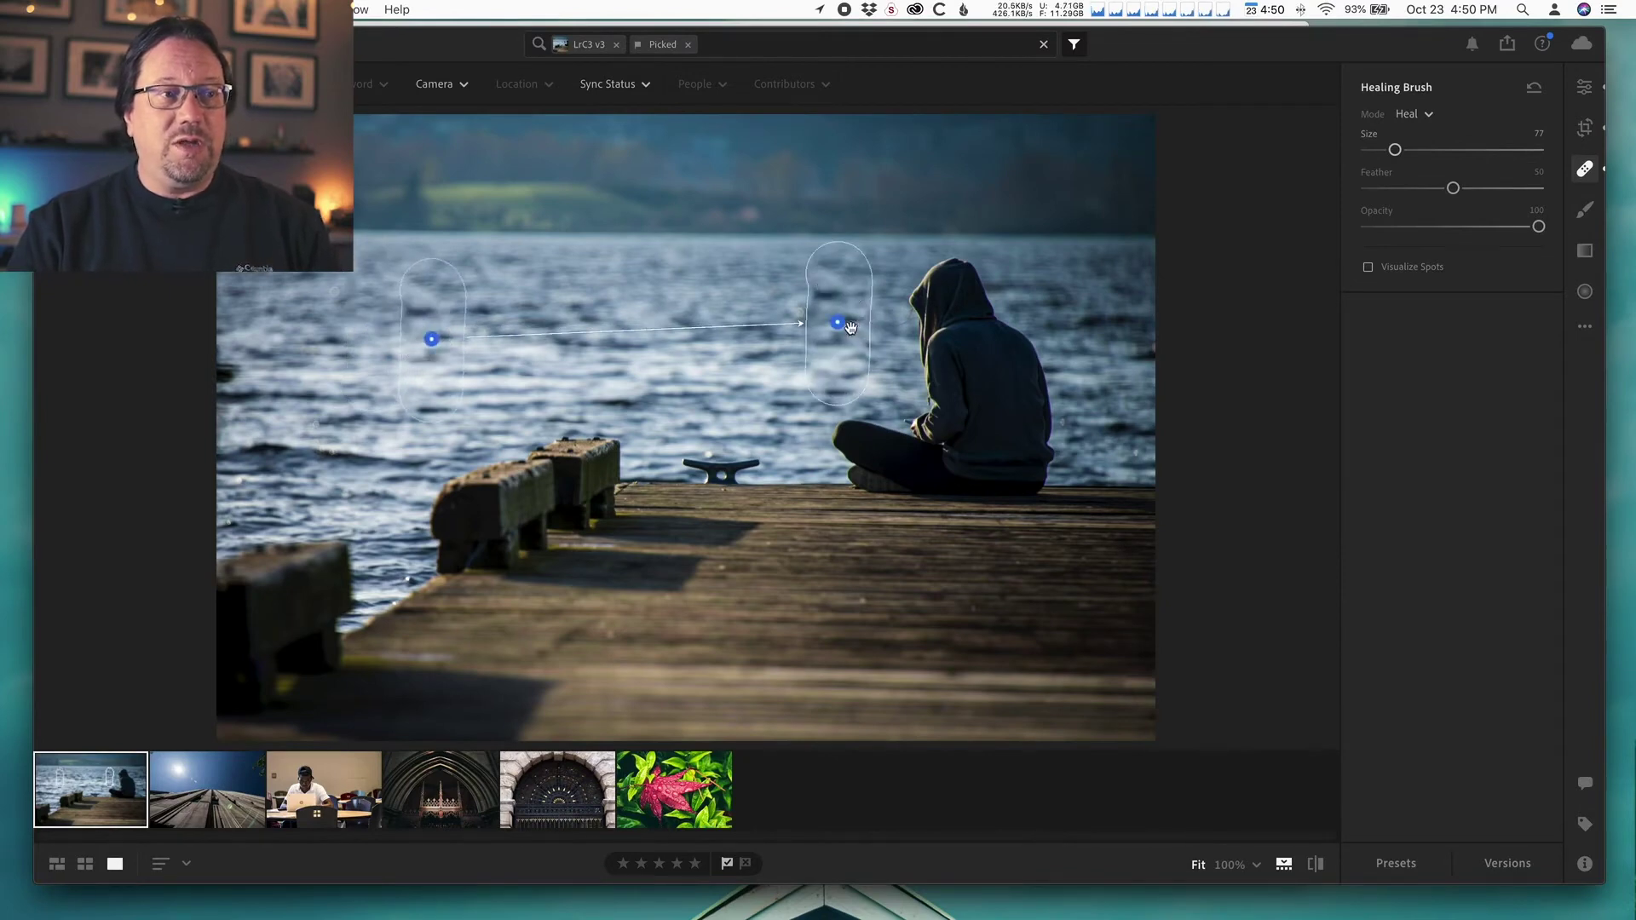
{"action": "mouse_move", "coordinate": [850, 327]}
{"action": "left_mouse_down"}
{"action": "mouse_move", "coordinate": [828, 320]}
{"action": "mouse_move", "coordinate": [836, 332]}
{"action": "left_mouse_up"}
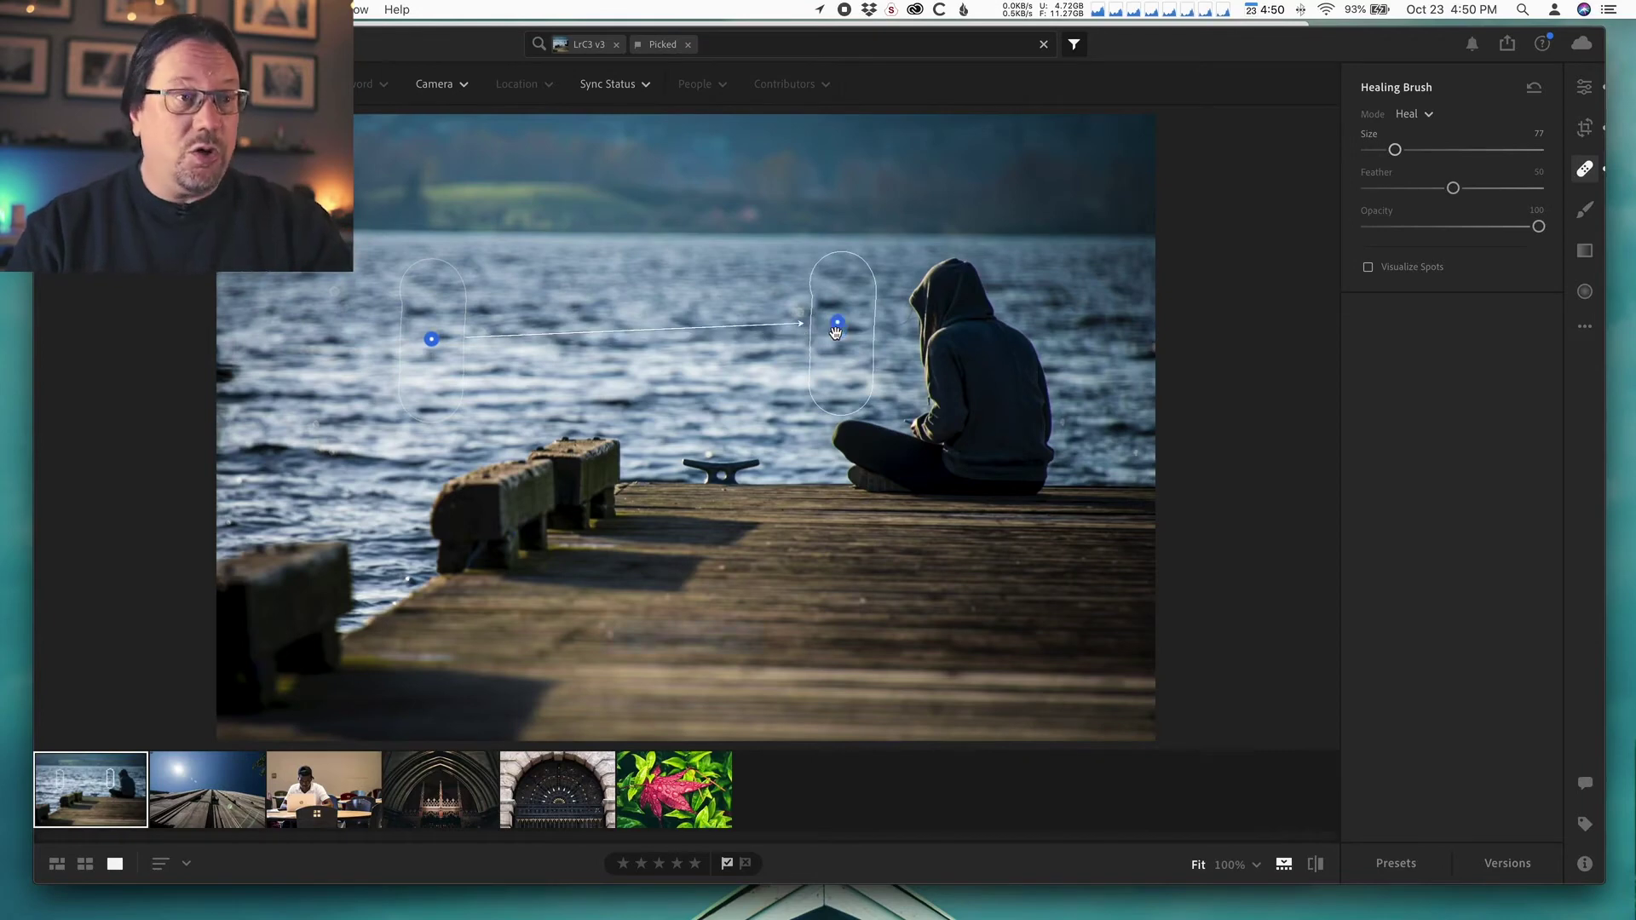
{"action": "key", "text": "super+z"}
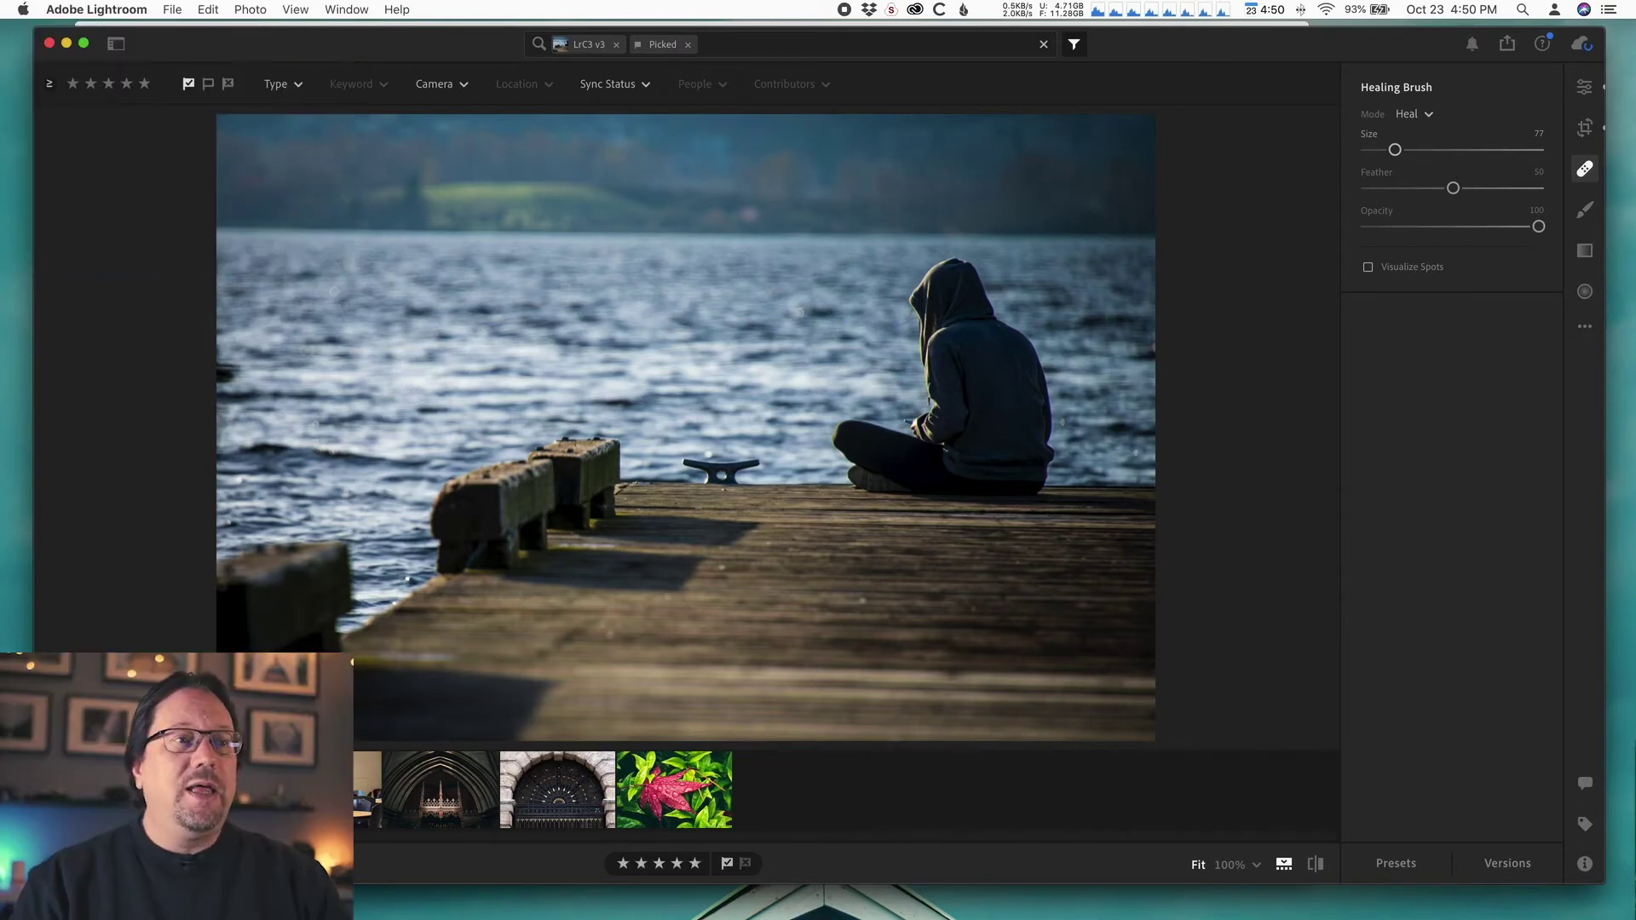
{"action": "key", "text": "Right"}
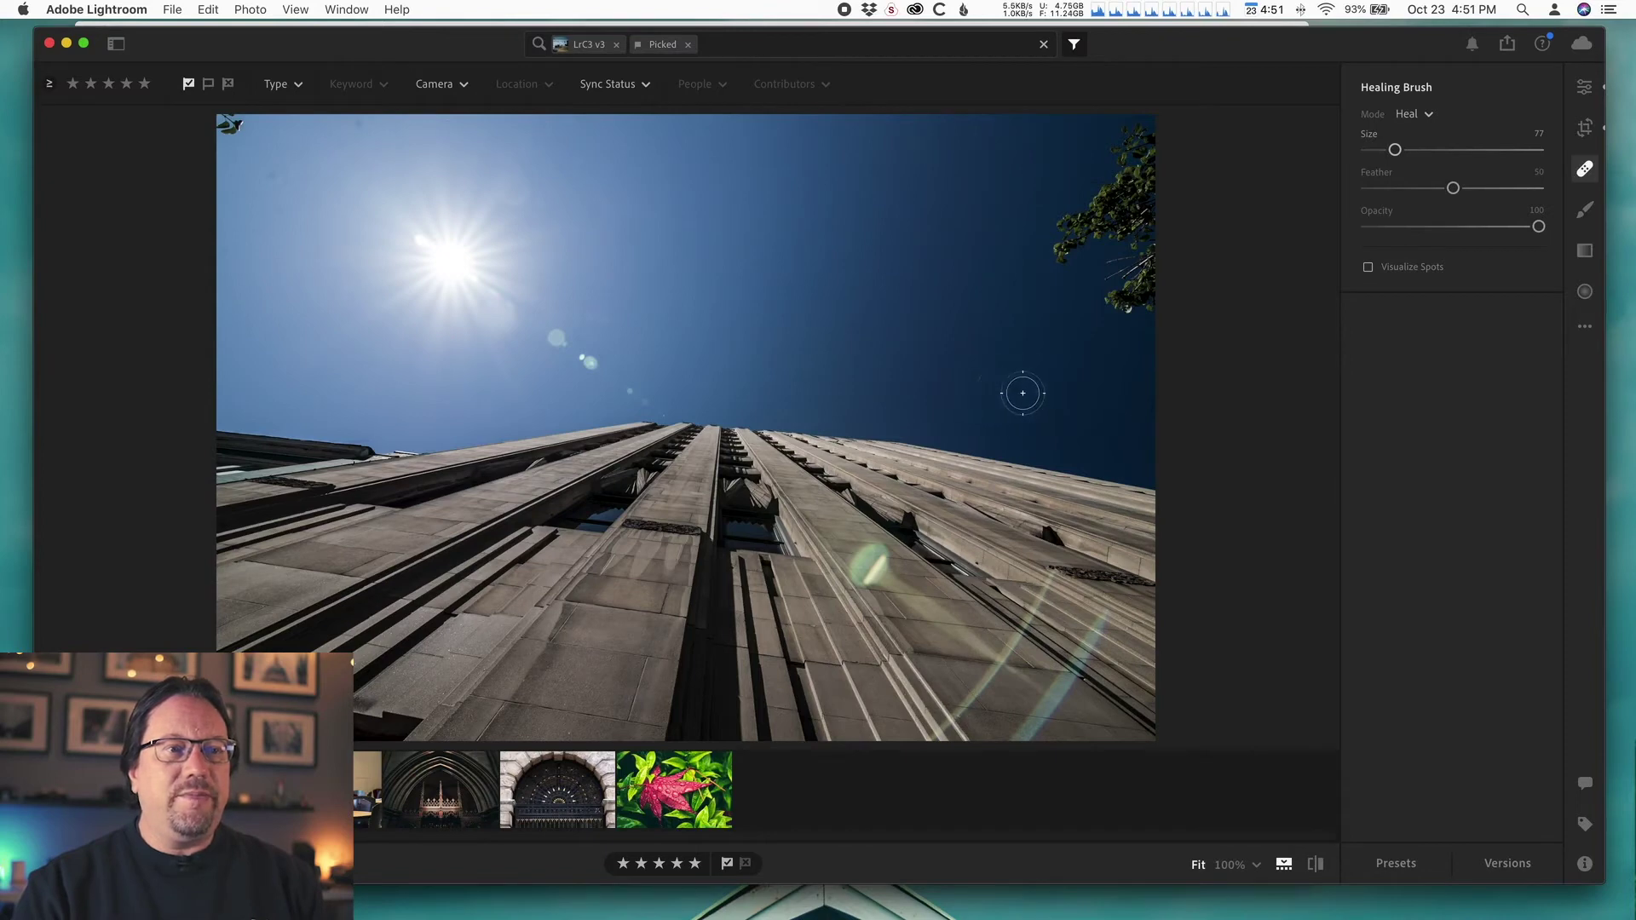
Step: View the skyscraper photo at 100% and reduce the Healing Brush size to 75
{"action": "key", "text": "z"}
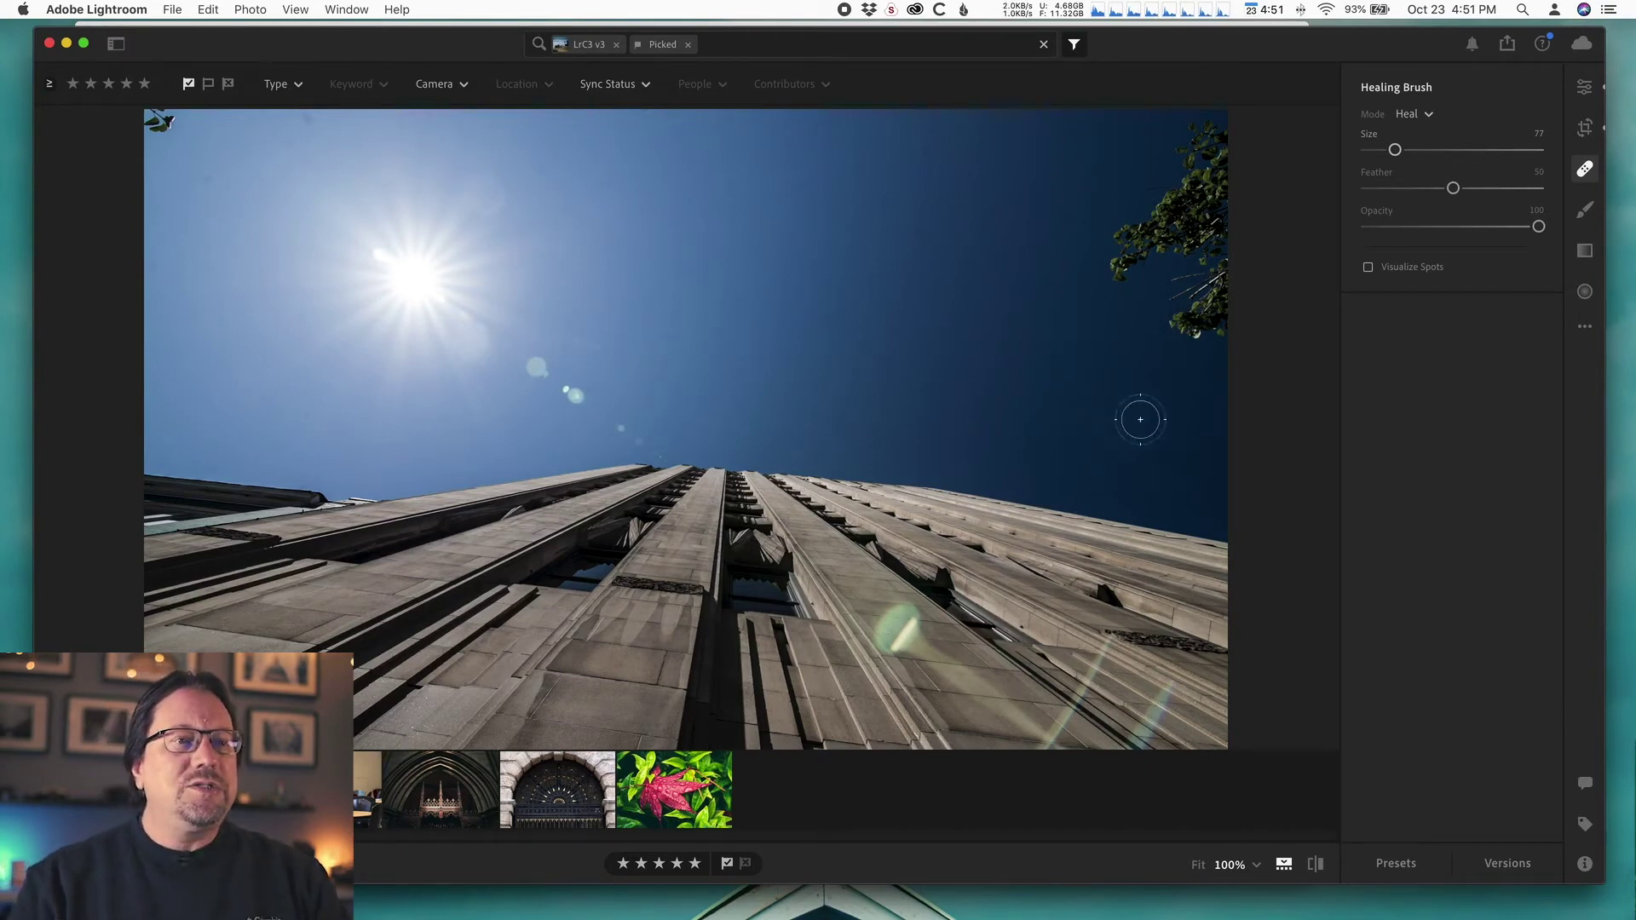
{"action": "key", "text": "bracketleft"}
{"action": "key", "text": "bracketleft"}
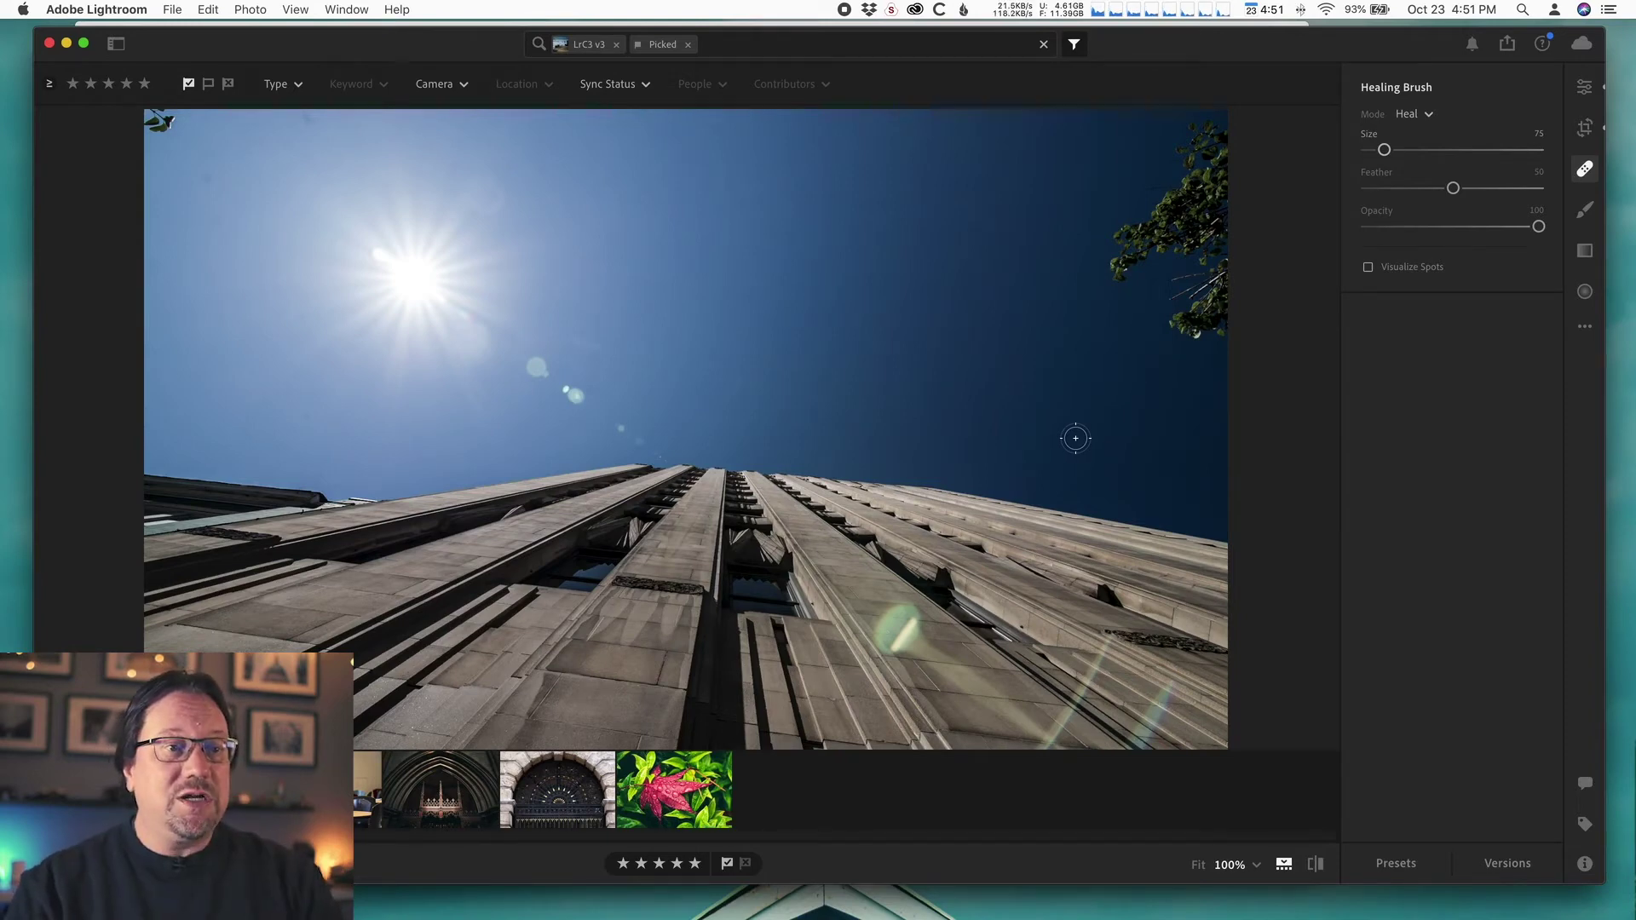
Step: Heal four dust specks in the sky, three of them near the top-left
{"action": "left_click", "coordinate": [1075, 438]}
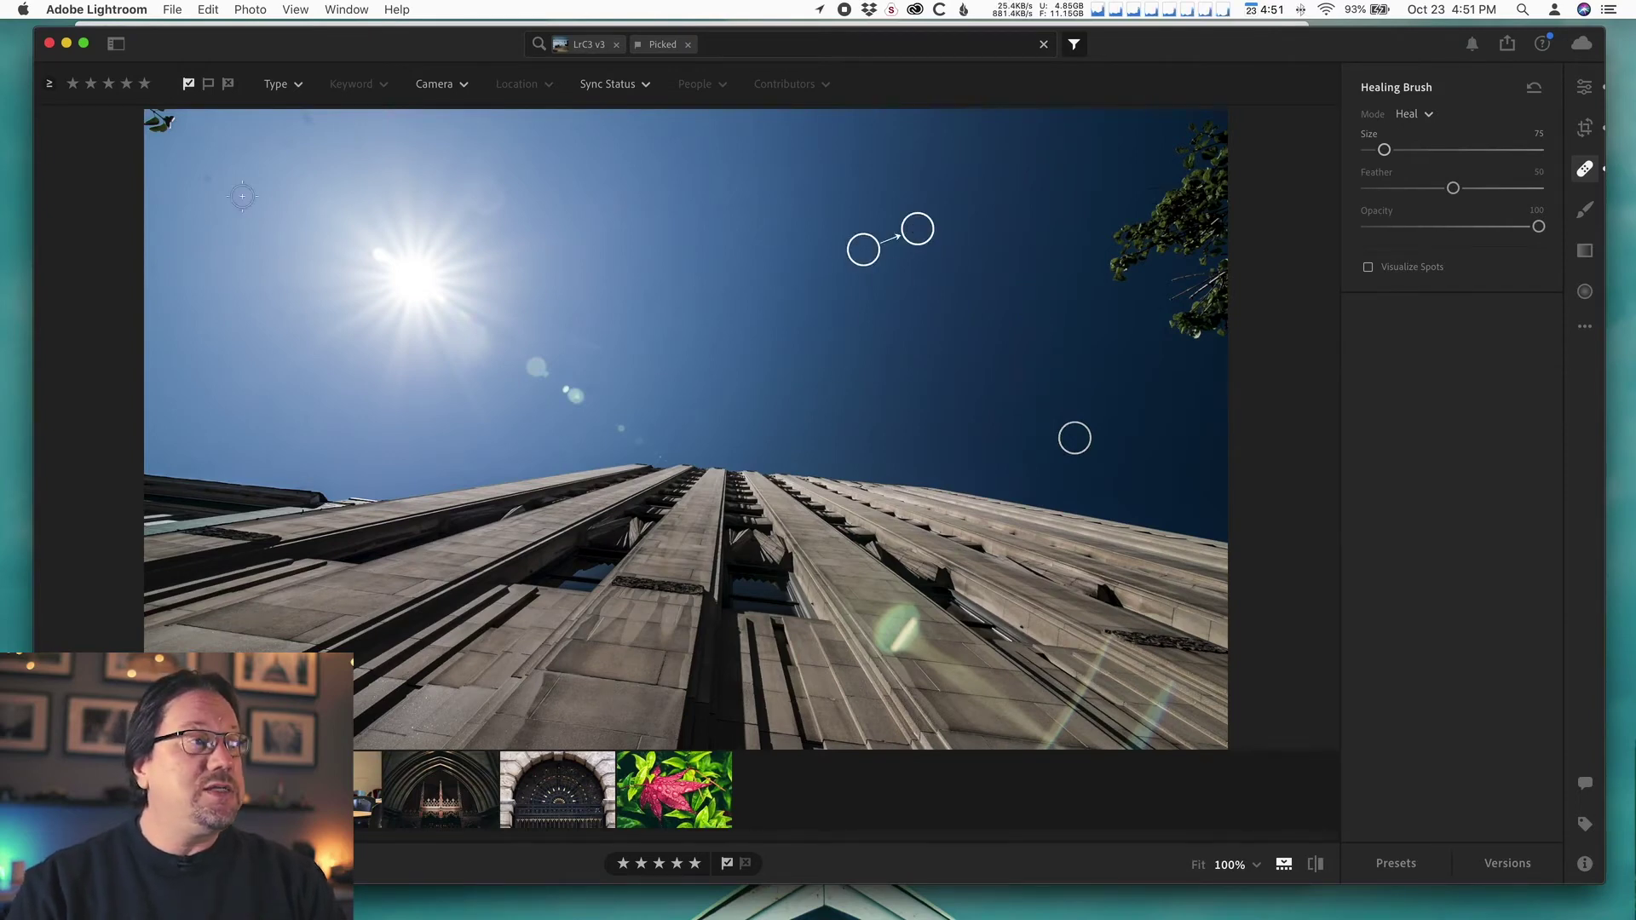
{"action": "left_click", "coordinate": [209, 178]}
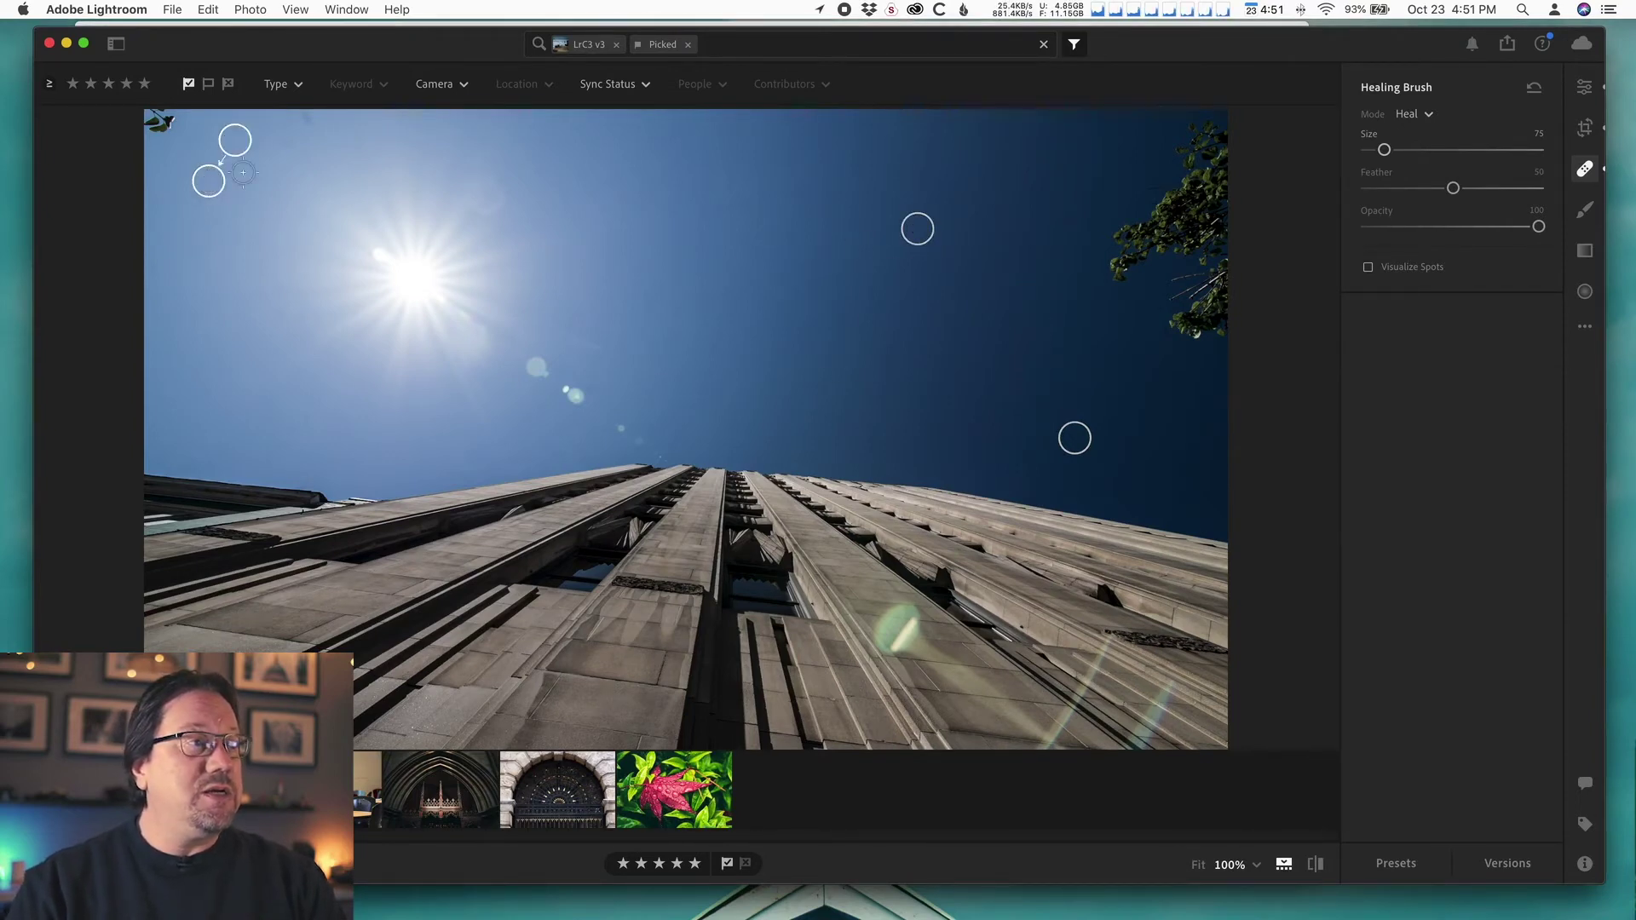
{"action": "left_click", "coordinate": [309, 121]}
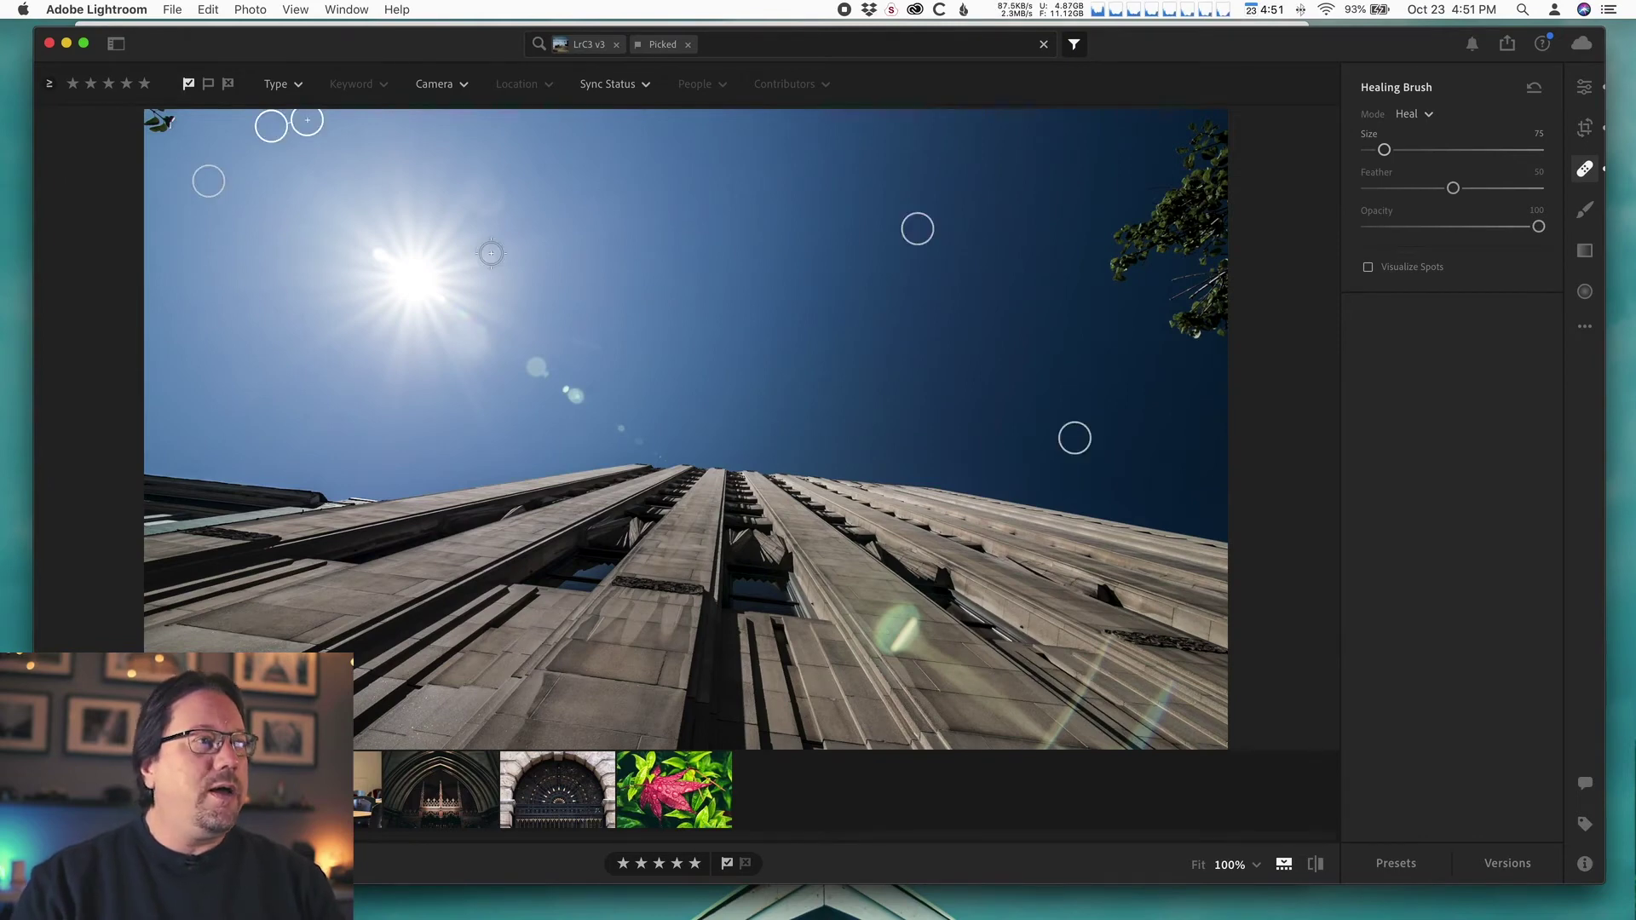
{"action": "left_click", "coordinate": [217, 225]}
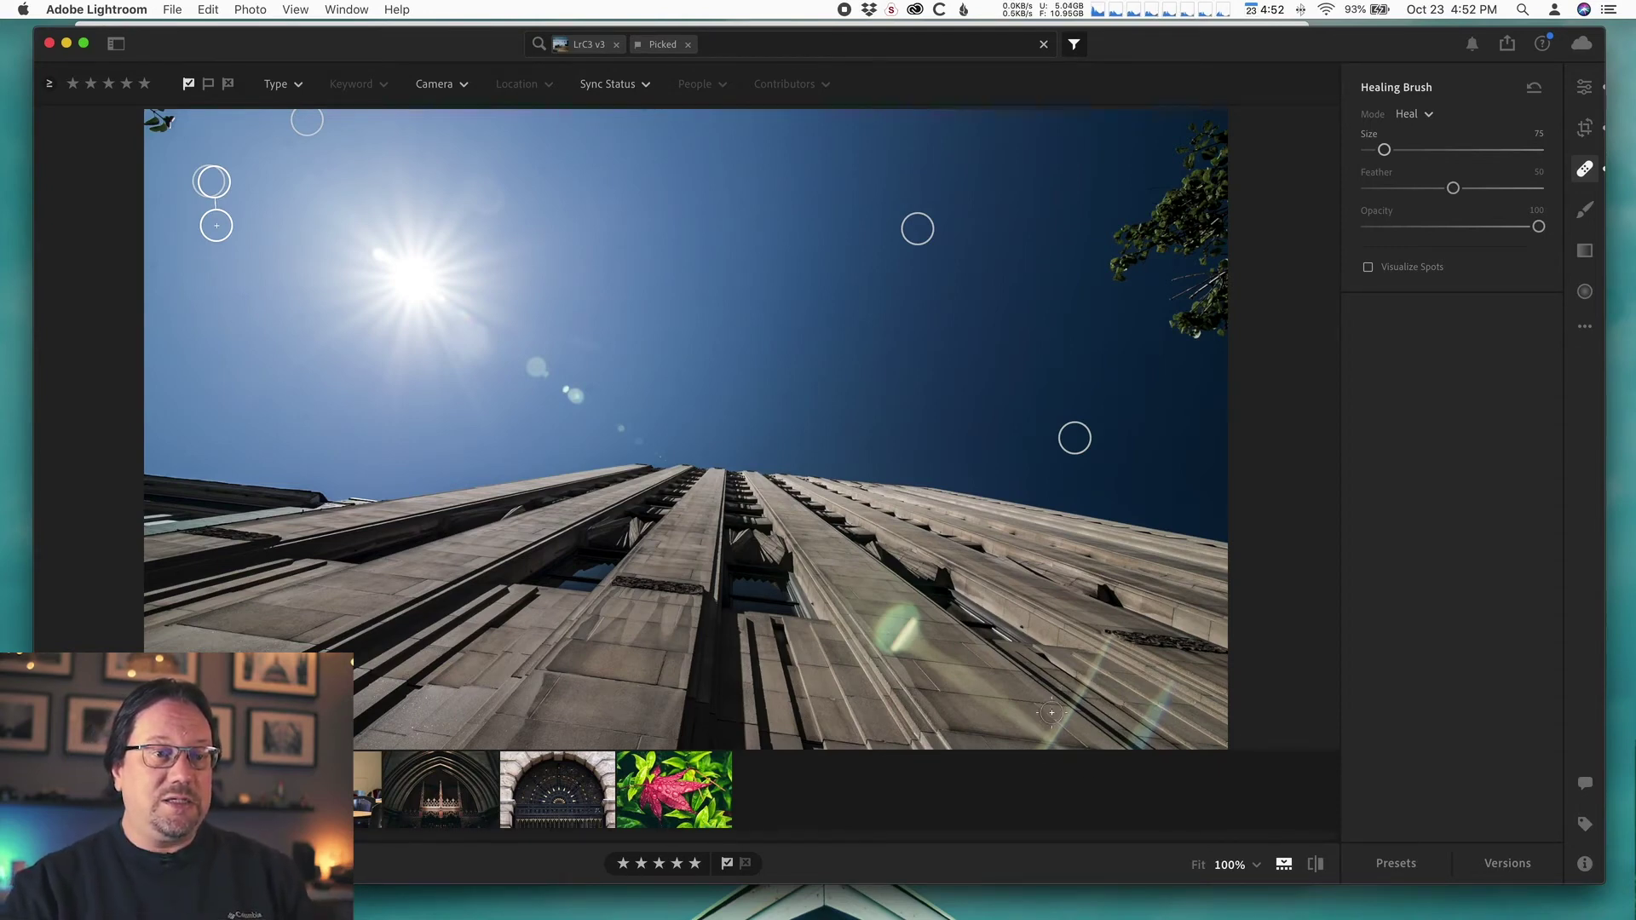
Step: Undo the accidental heal on the building facade and enlarge the Healing Brush
{"action": "left_click", "coordinate": [640, 679]}
{"action": "key", "text": "super+z"}
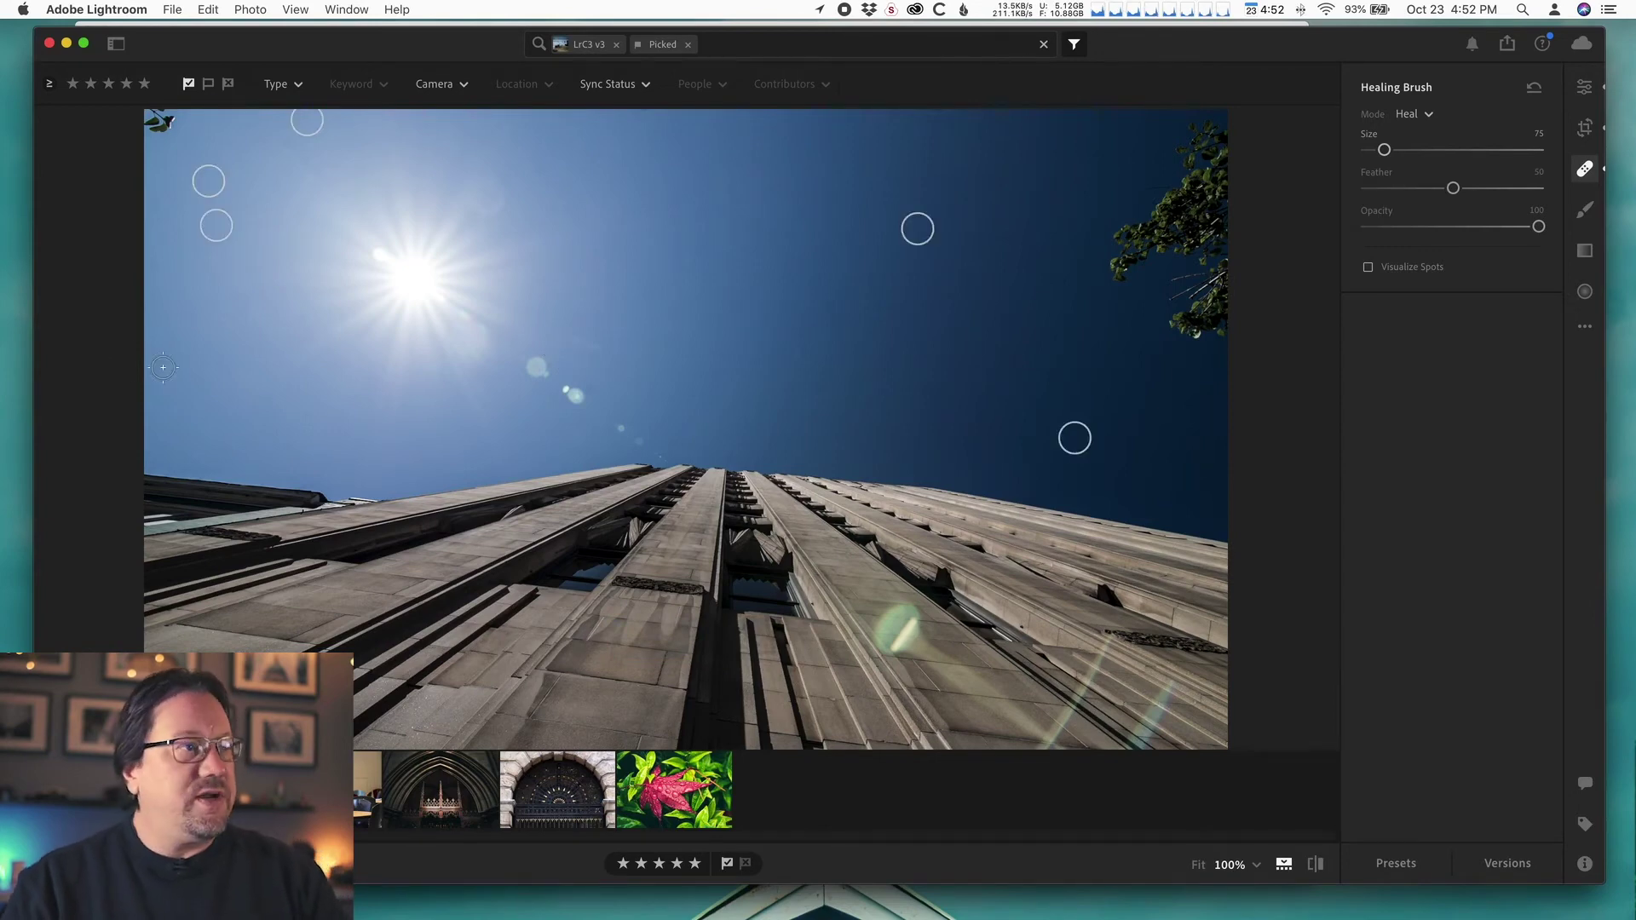
{"action": "scroll", "coordinate": [151, 230], "scroll_direction": "up", "scroll_amount": 1}
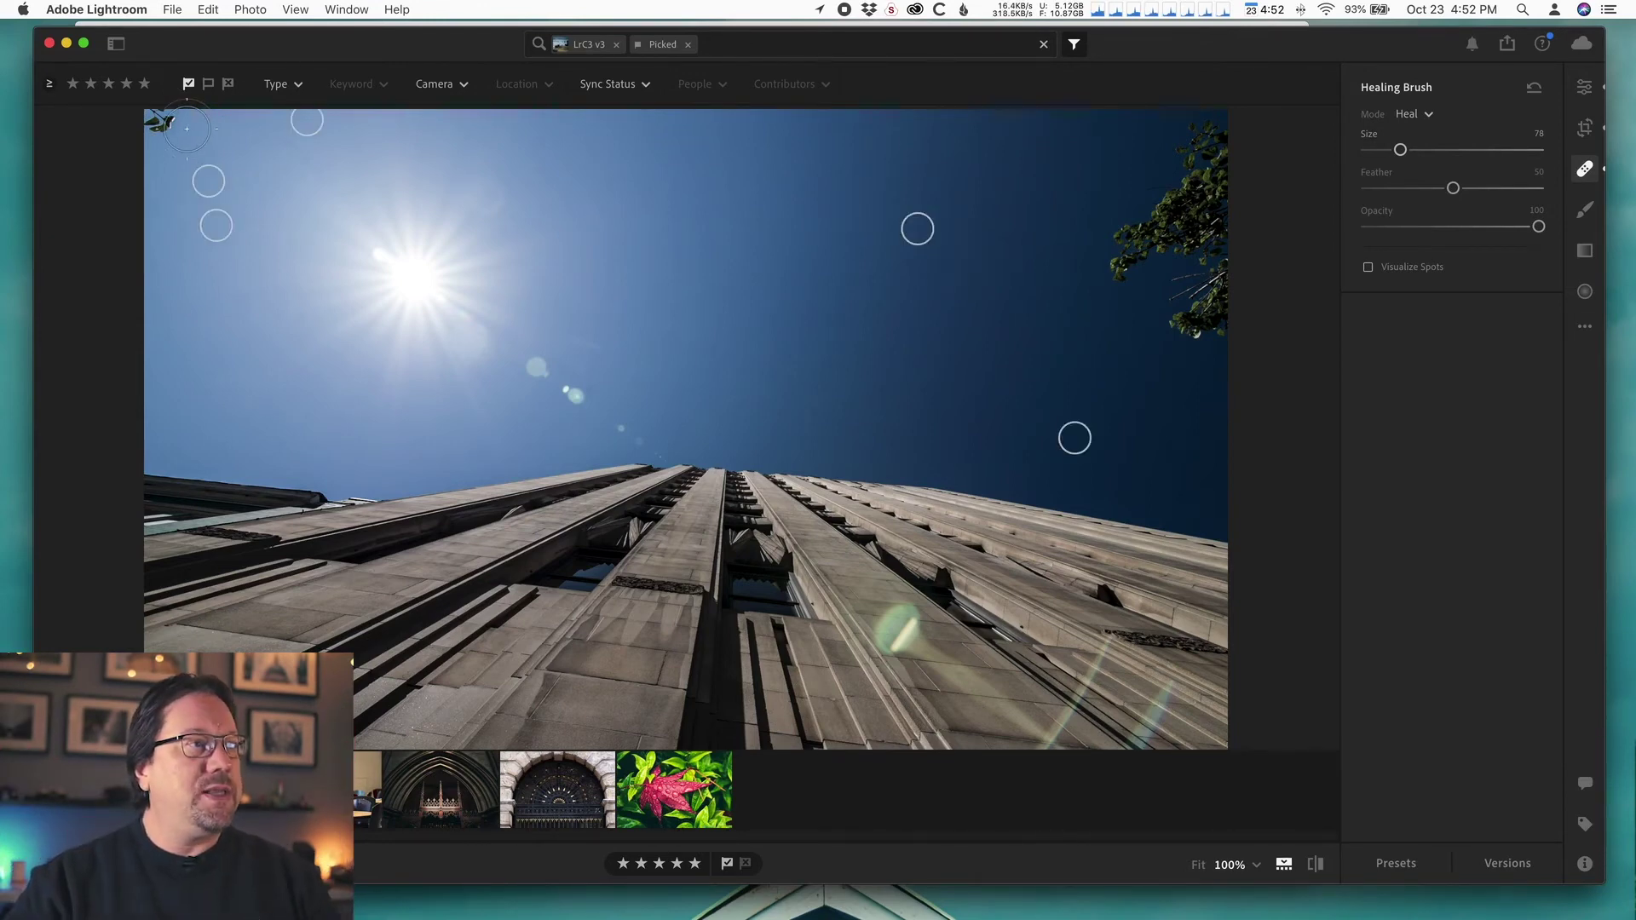
{"action": "scroll", "coordinate": [183, 129], "scroll_direction": "up", "scroll_amount": 1}
Step: Heal the bird at top-left, enlarge the brush to 80, and begin on the top-right tree
{"action": "left_click", "coordinate": [158, 124]}
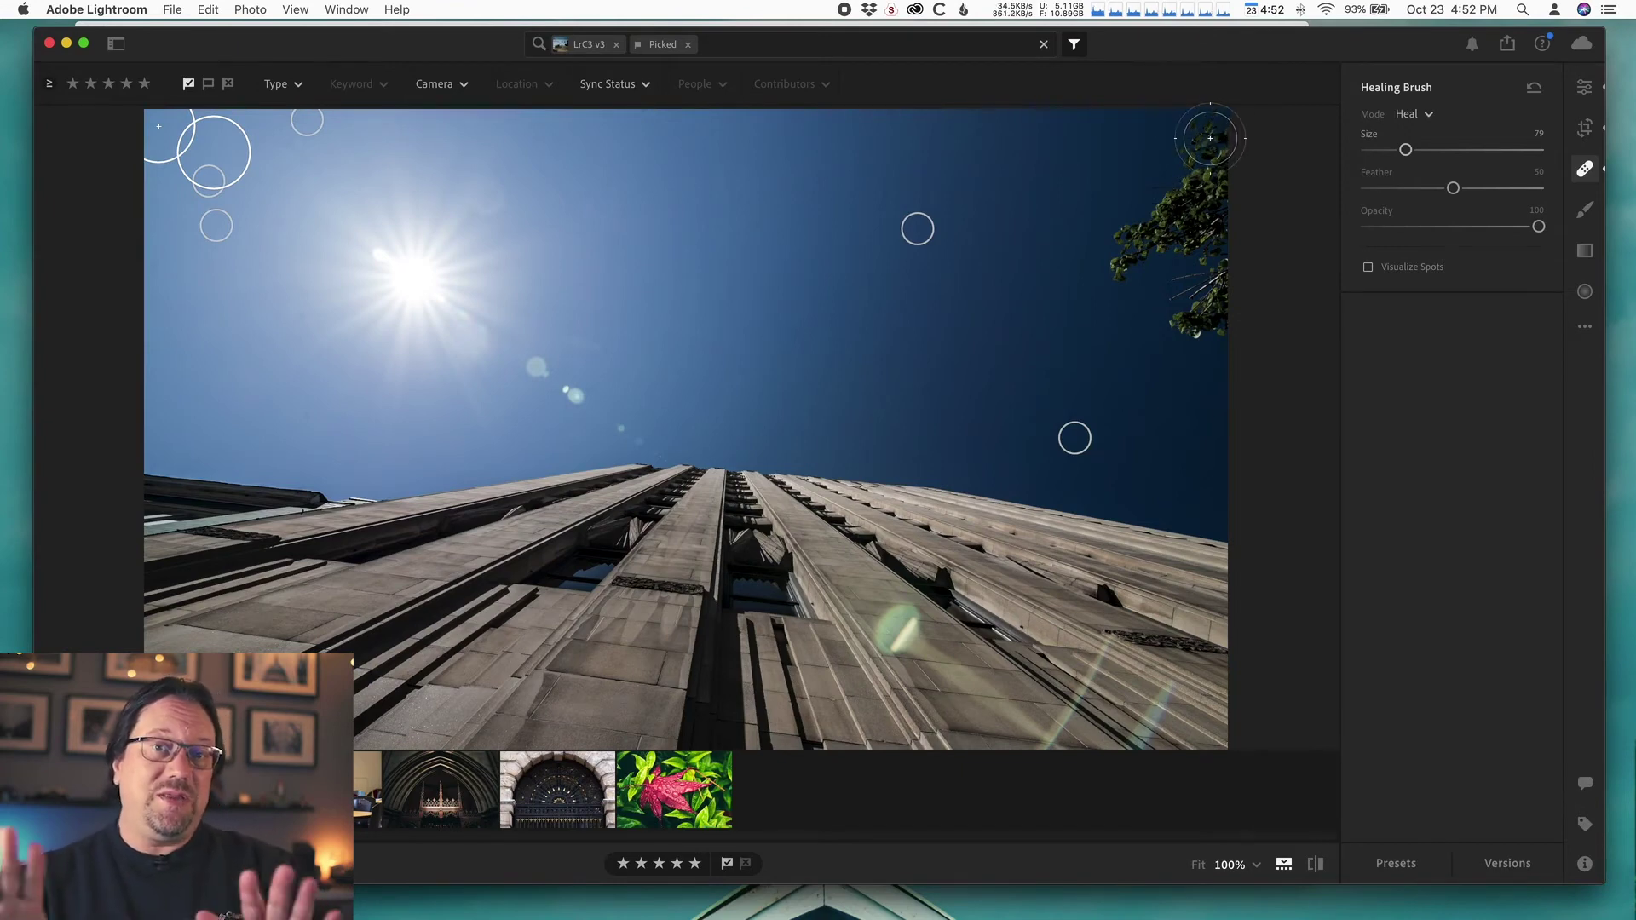
{"action": "scroll", "coordinate": [1208, 137], "scroll_direction": "up", "scroll_amount": 3}
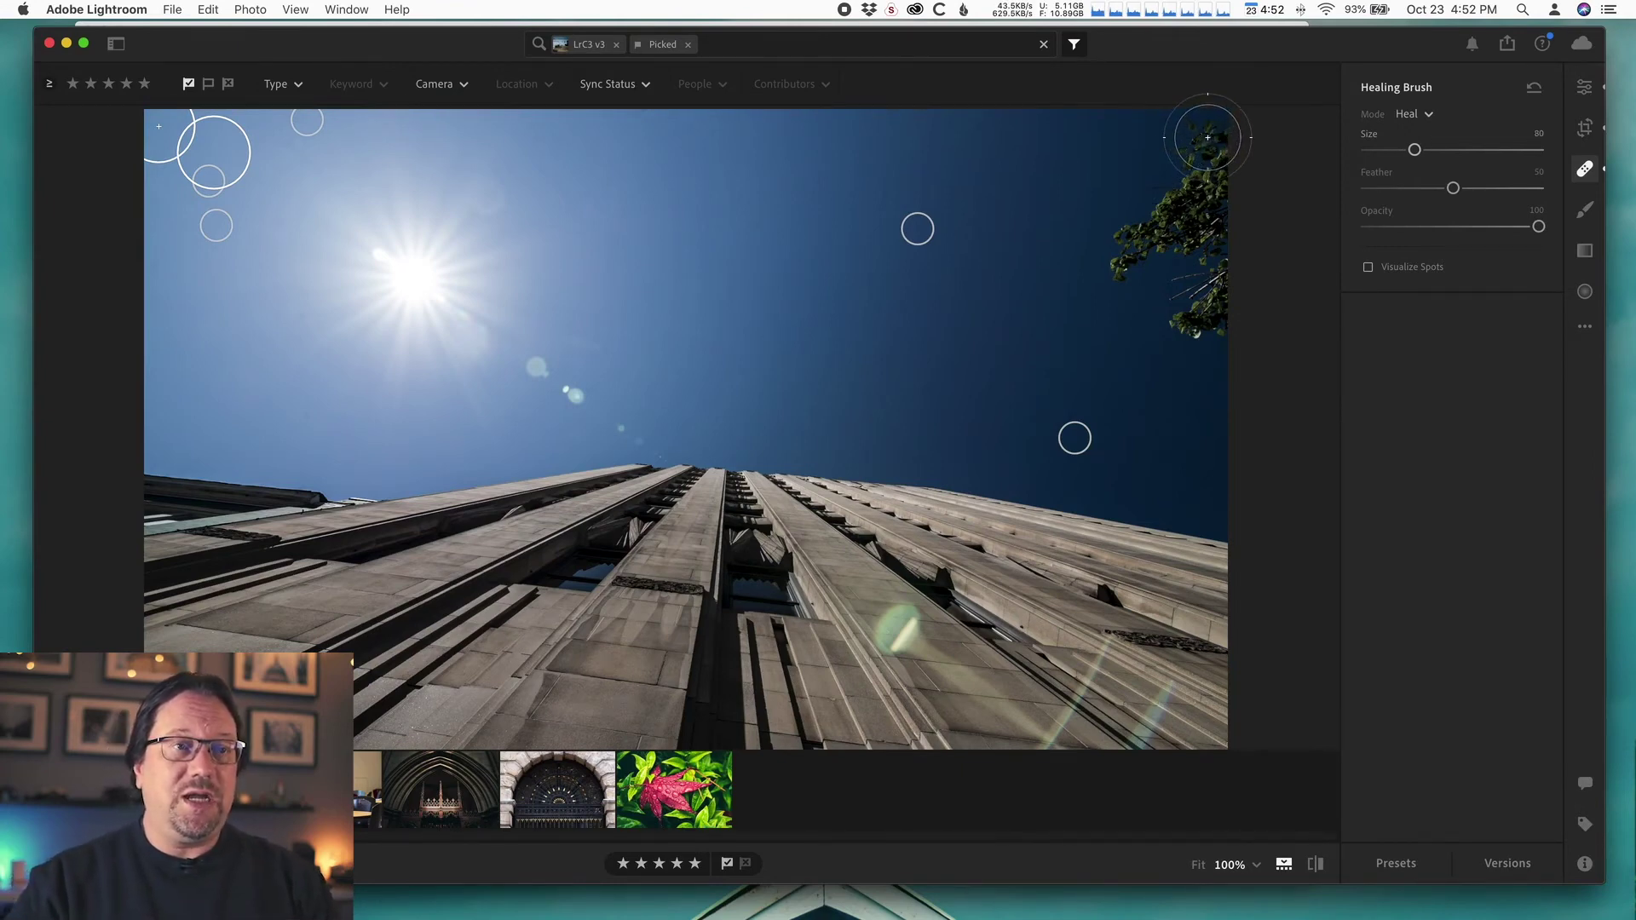
{"action": "left_click", "coordinate": [1214, 117]}
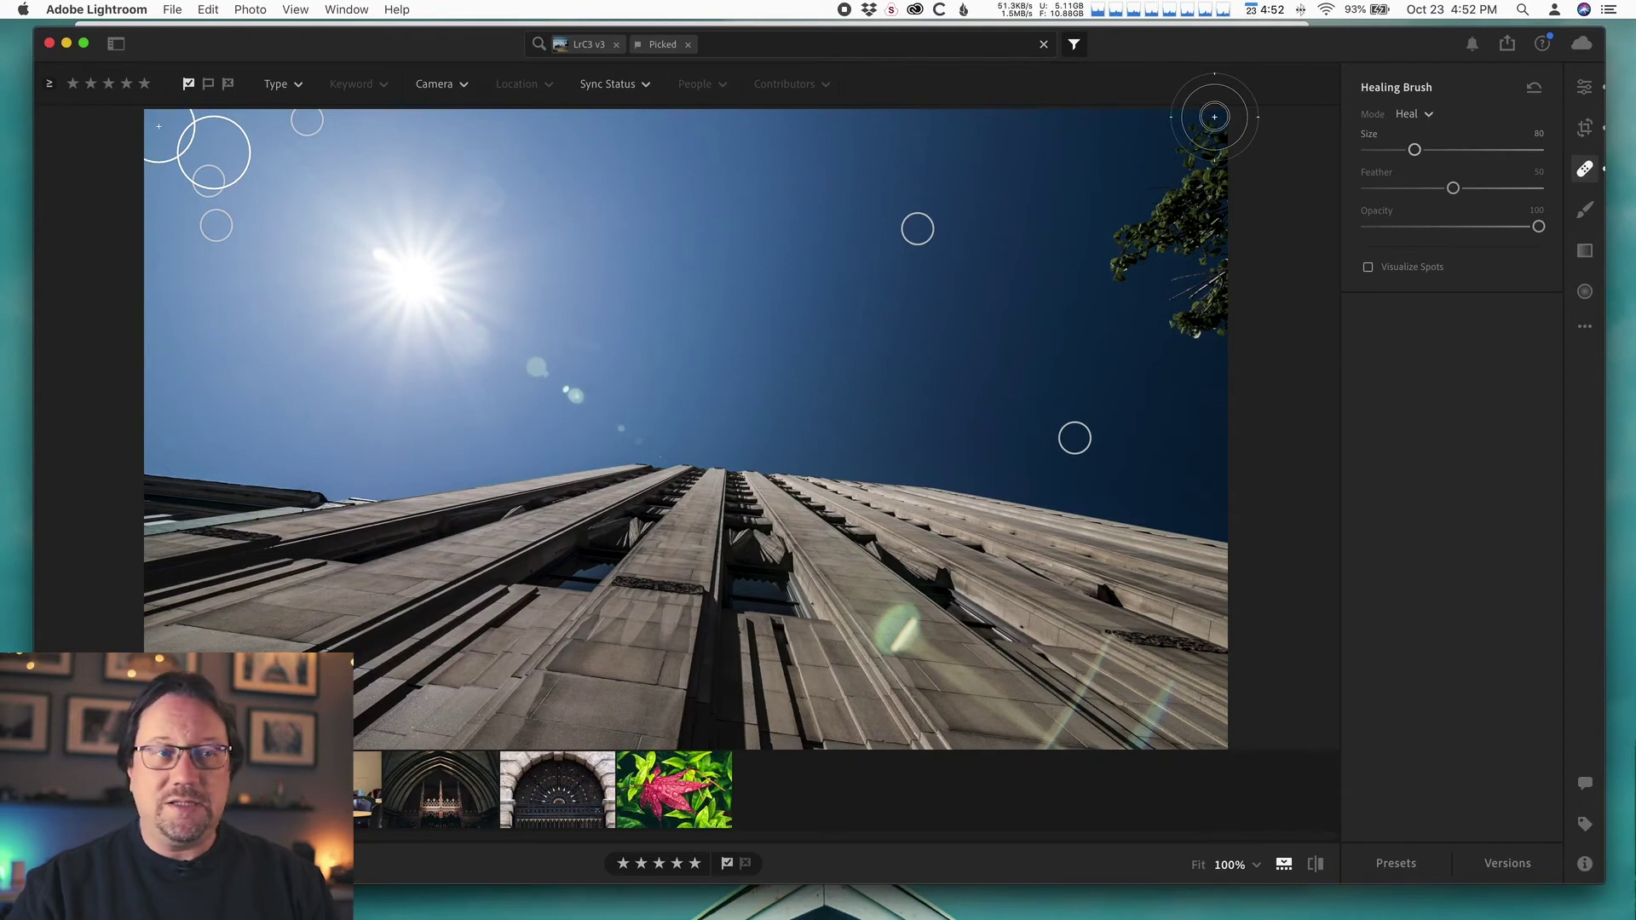
Step: Paint the Healing Brush down over the top-right tree branches, replacing them with blue sky
{"action": "mouse_move", "coordinate": [1214, 117]}
{"action": "left_mouse_down"}
{"action": "mouse_move", "coordinate": [1070, 245]}
{"action": "mouse_move", "coordinate": [1108, 253]}
{"action": "mouse_move", "coordinate": [1235, 151]}
{"action": "mouse_move", "coordinate": [1066, 297]}
{"action": "mouse_move", "coordinate": [1118, 285]}
{"action": "mouse_move", "coordinate": [1257, 168]}
{"action": "mouse_move", "coordinate": [1120, 302]}
{"action": "mouse_move", "coordinate": [1117, 328]}
{"action": "mouse_move", "coordinate": [1260, 218]}
{"action": "mouse_move", "coordinate": [1193, 302]}
{"action": "mouse_move", "coordinate": [1192, 366]}
{"action": "mouse_move", "coordinate": [1219, 140]}
{"action": "left_mouse_up"}
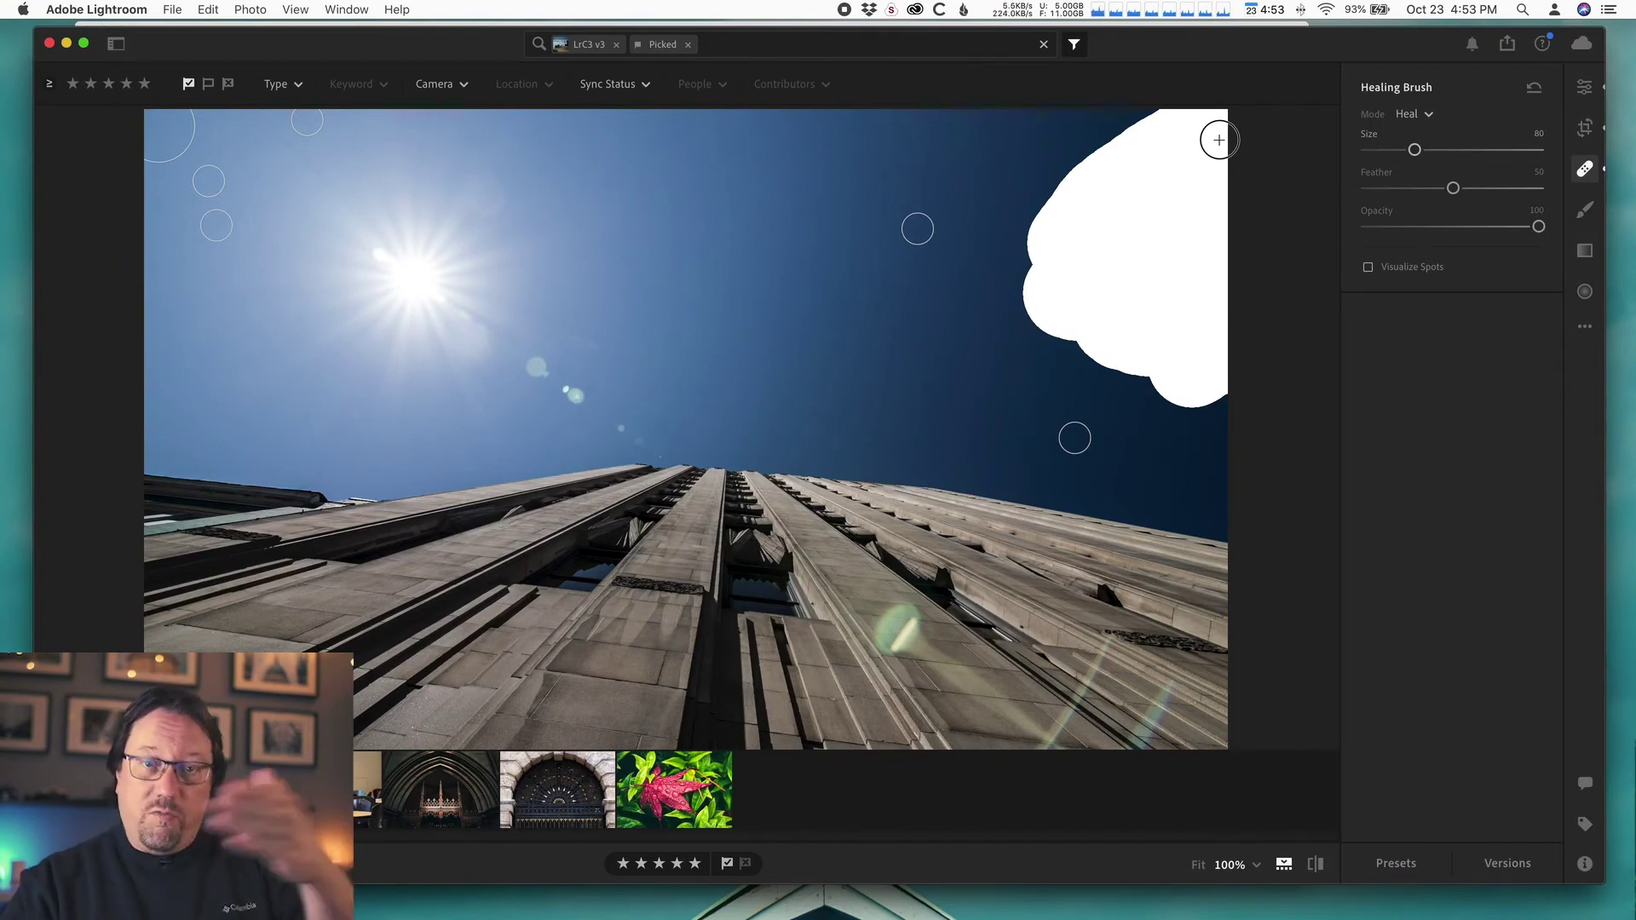
{"action": "mouse_move", "coordinate": [1220, 140]}
{"action": "left_mouse_down"}
{"action": "mouse_move", "coordinate": [1165, 276]}
{"action": "mouse_move", "coordinate": [1102, 215]}
{"action": "mouse_move", "coordinate": [1192, 127]}
{"action": "mouse_move", "coordinate": [1133, 218]}
{"action": "mouse_move", "coordinate": [1070, 271]}
{"action": "mouse_move", "coordinate": [1201, 359]}
{"action": "mouse_move", "coordinate": [1221, 287]}
{"action": "mouse_move", "coordinate": [1221, 126]}
{"action": "mouse_move", "coordinate": [1124, 179]}
{"action": "mouse_move", "coordinate": [1092, 259]}
{"action": "mouse_move", "coordinate": [1125, 309]}
{"action": "mouse_move", "coordinate": [1197, 307]}
{"action": "mouse_move", "coordinate": [1208, 134]}
{"action": "mouse_move", "coordinate": [1141, 234]}
{"action": "mouse_move", "coordinate": [1151, 196]}
{"action": "mouse_move", "coordinate": [1158, 279]}
{"action": "mouse_move", "coordinate": [1179, 283]}
{"action": "mouse_move", "coordinate": [1225, 213]}
{"action": "left_mouse_up"}
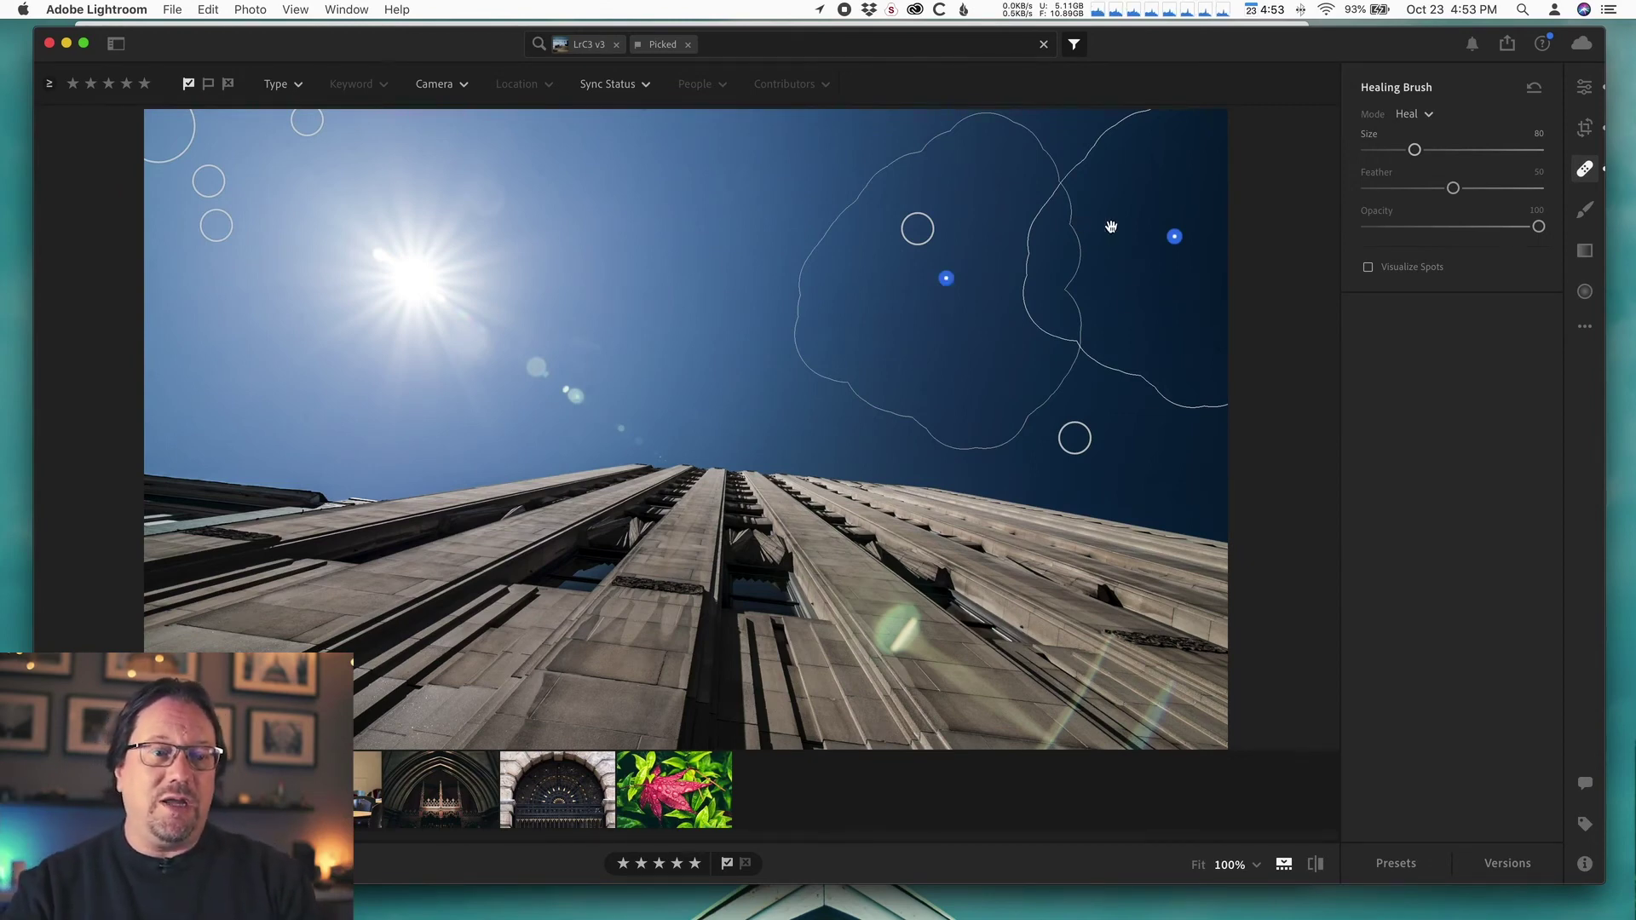
{"action": "left_click", "coordinate": [1313, 866]}
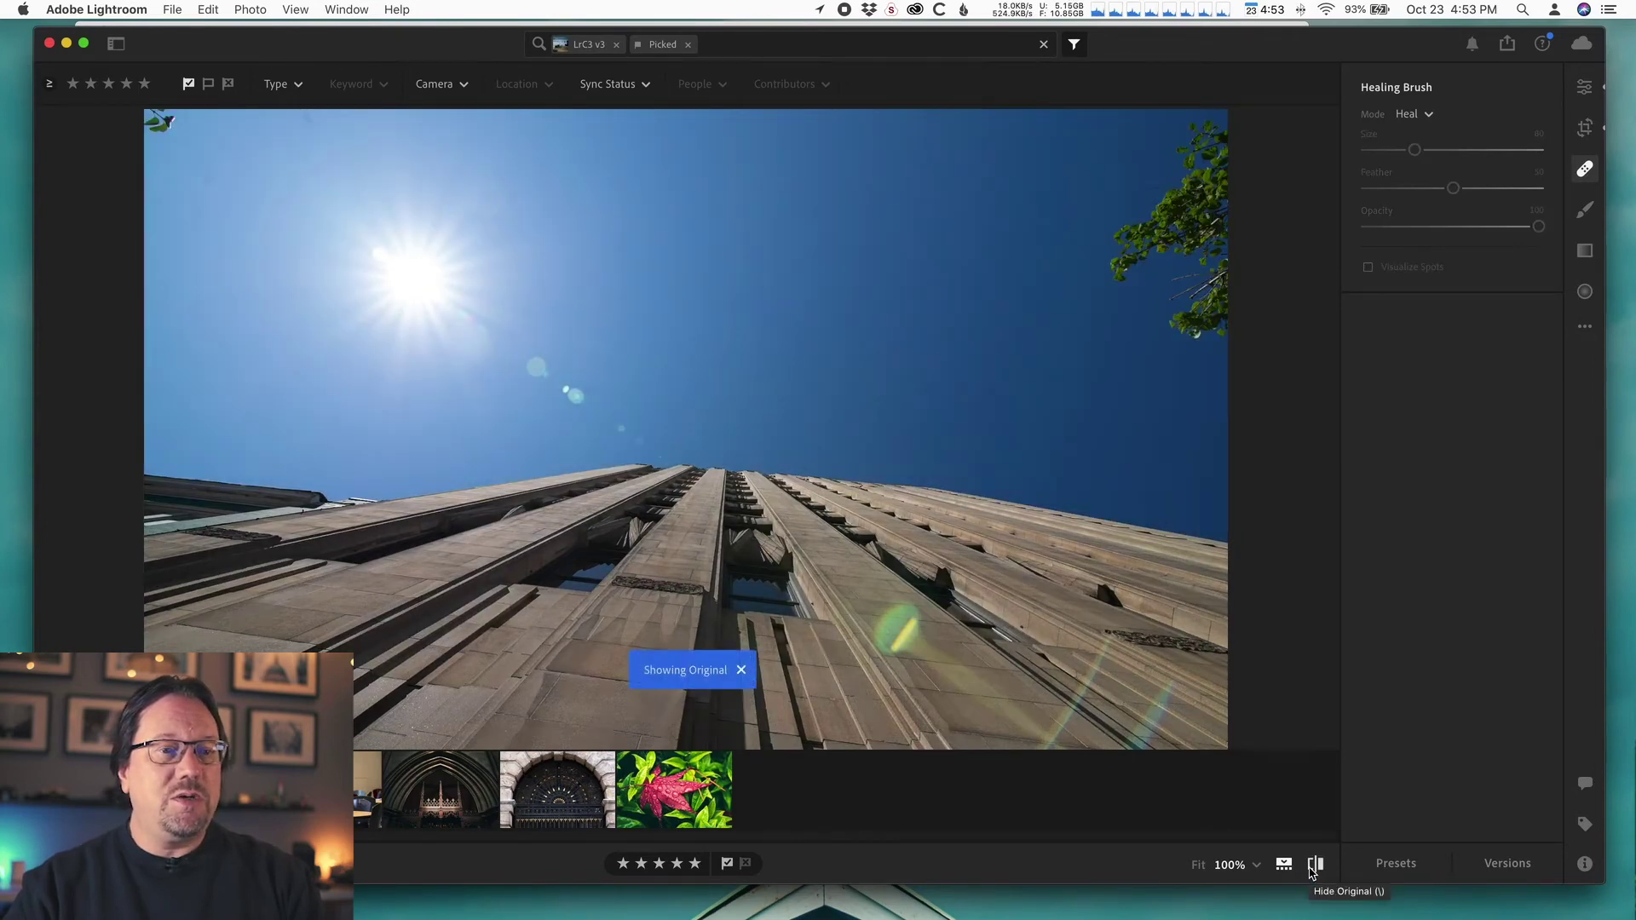
{"action": "left_click", "coordinate": [1313, 865]}
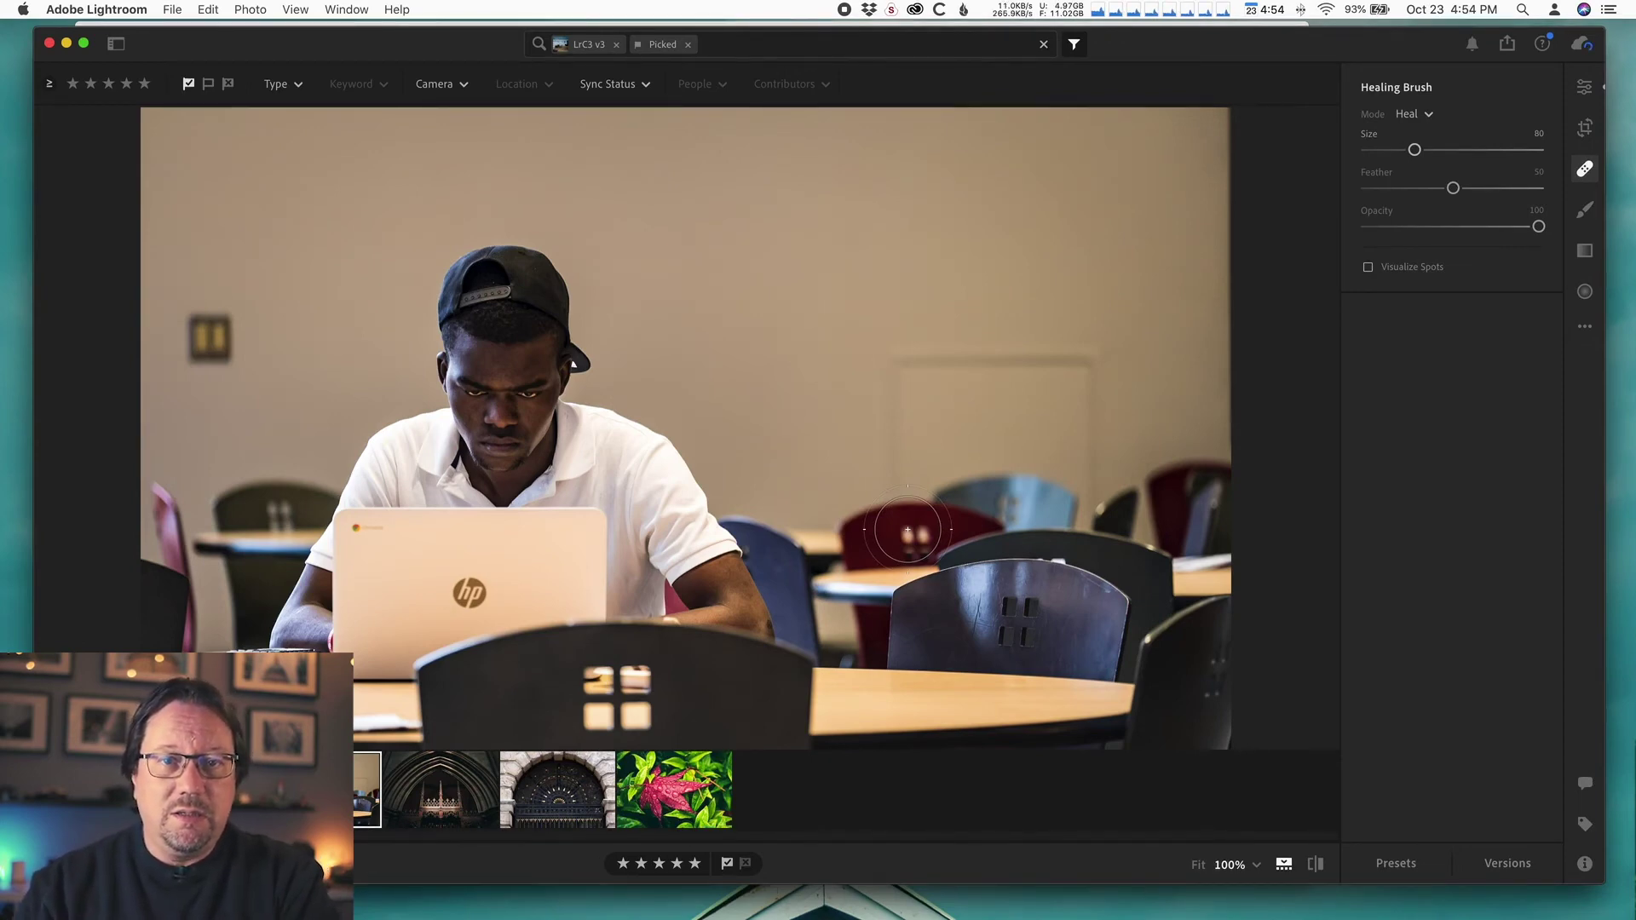
Step: Heal the wall switch plate, then, with a smaller brush, the laptop's hp logo and lid dot
{"action": "left_click", "coordinate": [207, 337]}
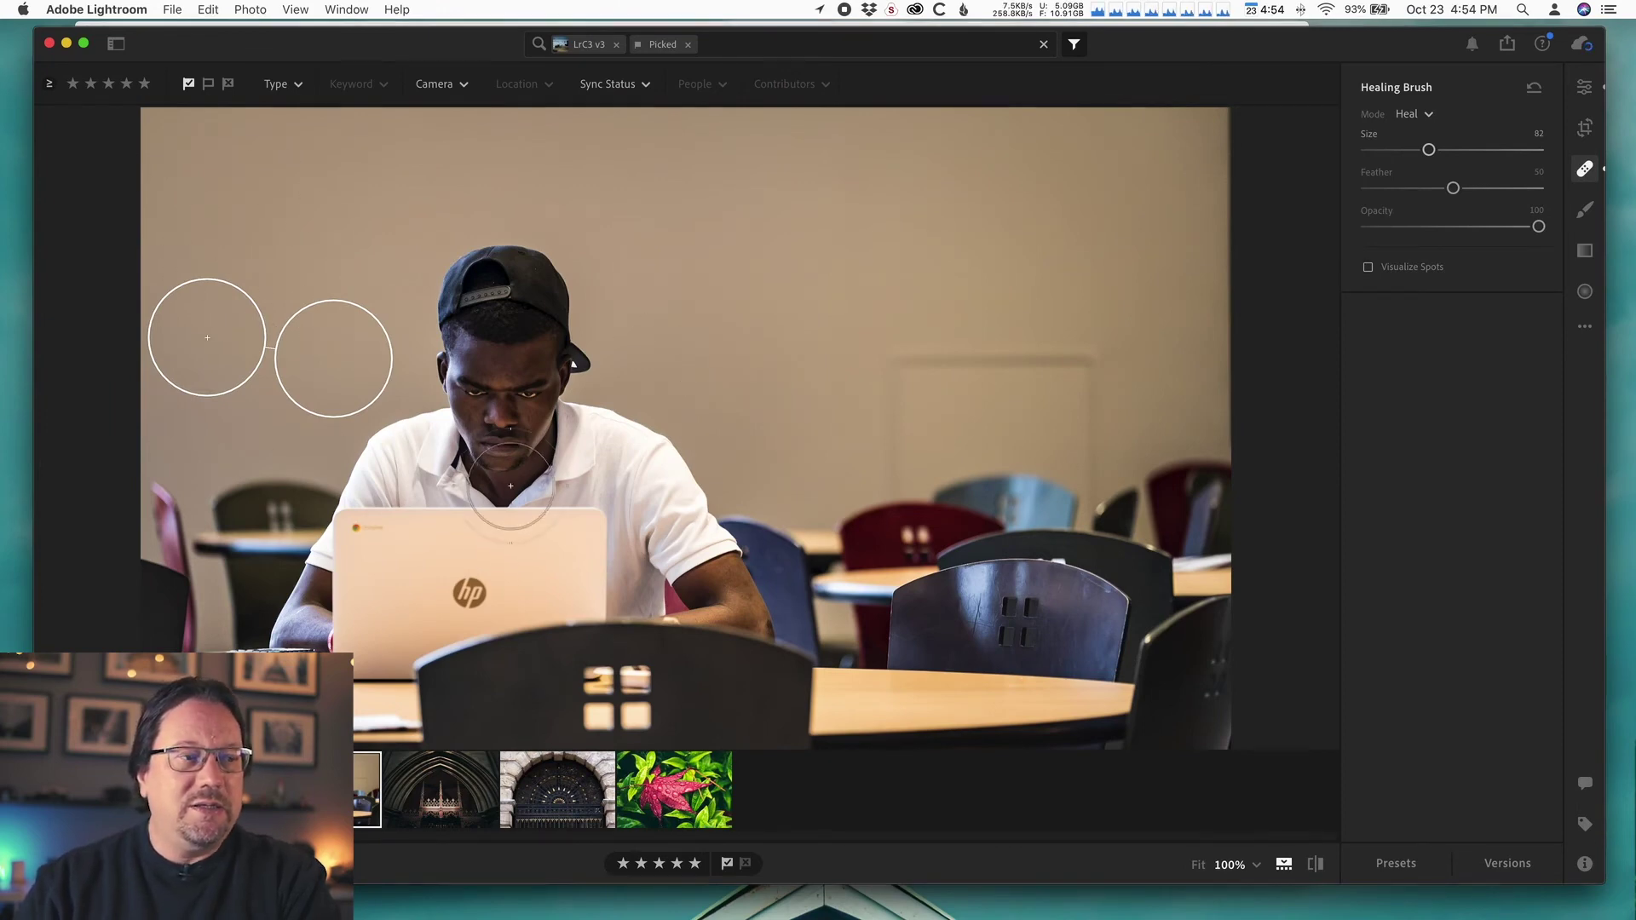
{"action": "key", "text": "bracketleft"}
{"action": "key", "text": "bracketleft"}
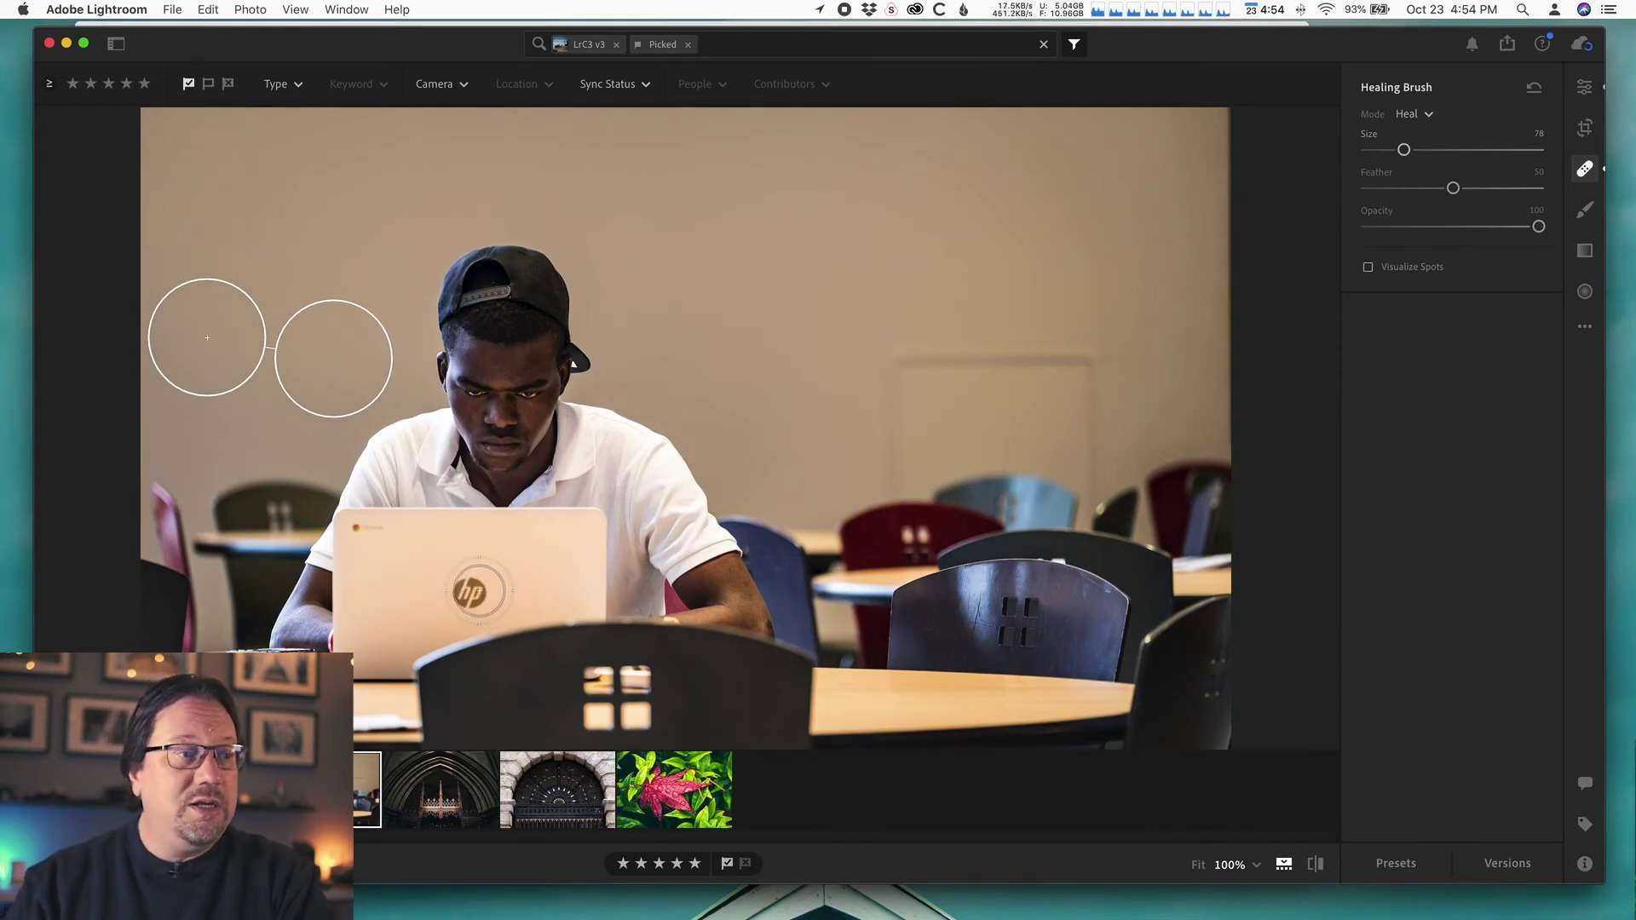
{"action": "left_click", "coordinate": [468, 592]}
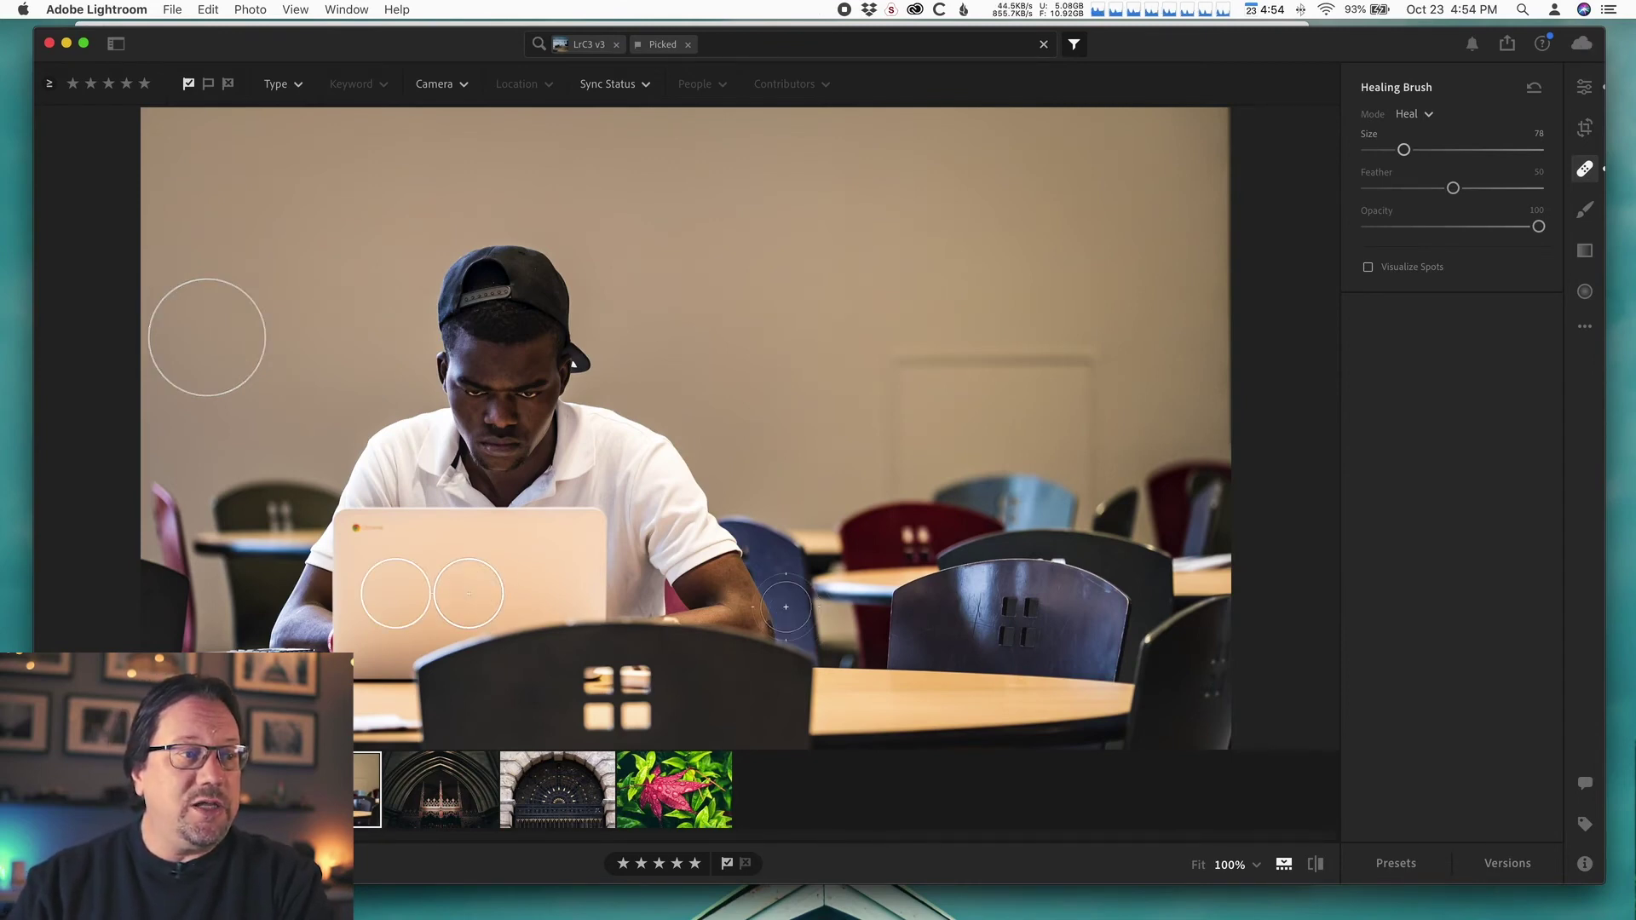
{"action": "key", "text": "bracketleft"}
{"action": "key", "text": "bracketleft"}
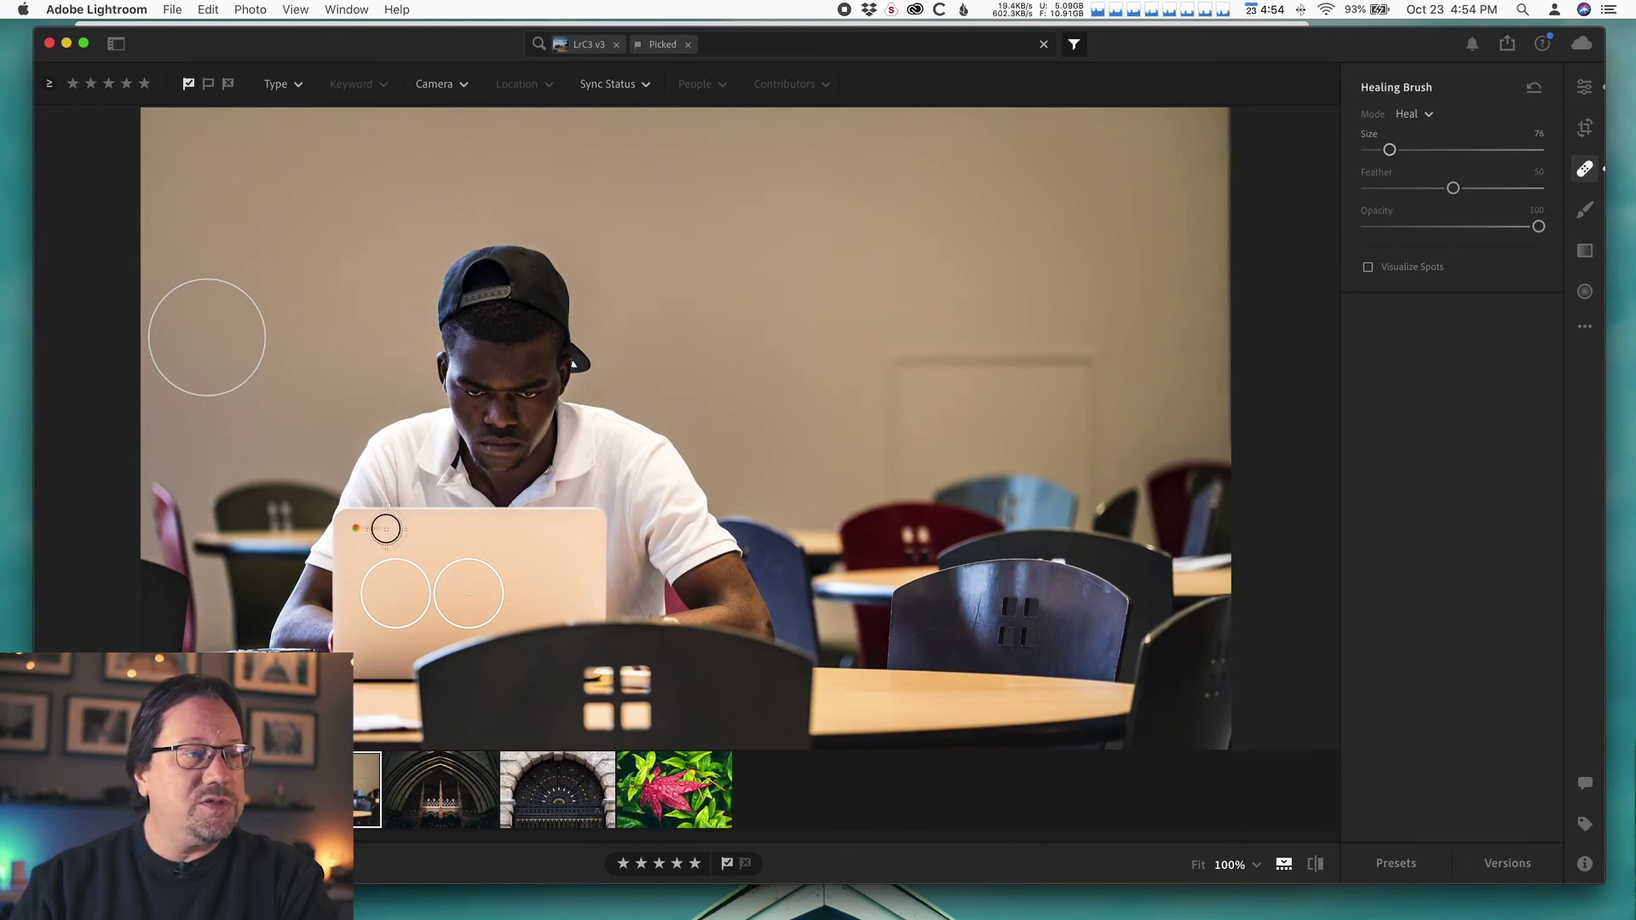
{"action": "left_click", "coordinate": [371, 528]}
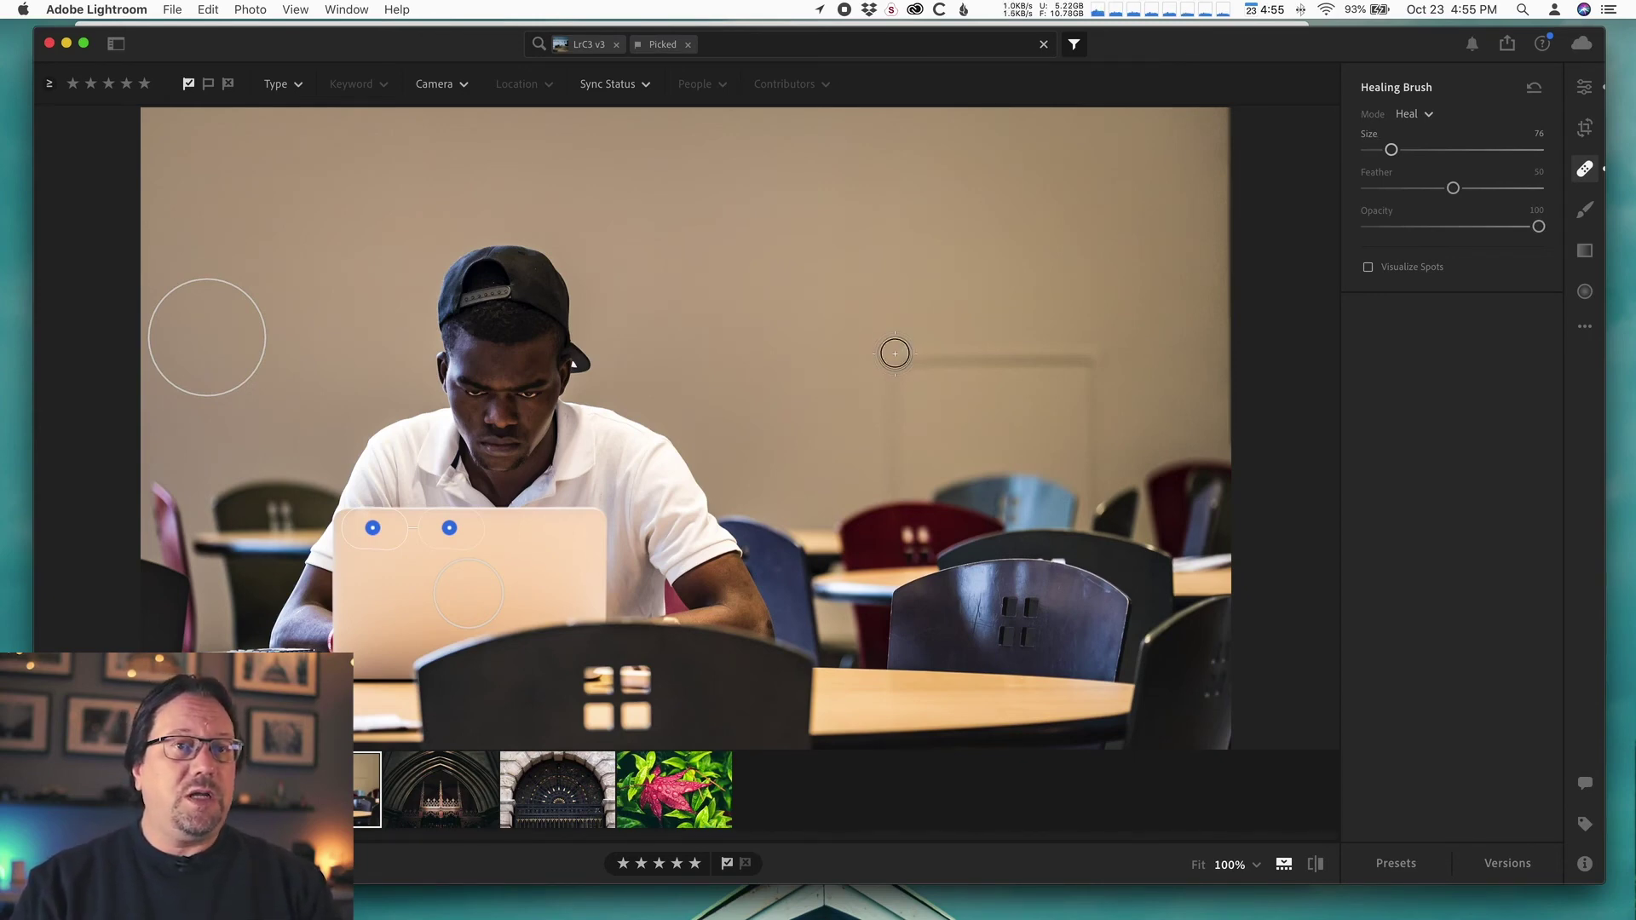
Step: Heal the door panel's left and right vertical edges, nudging the left heal's source for a cleaner match
{"action": "left_click_drag", "start_coordinate": [895, 353], "coordinate": [893, 477]}
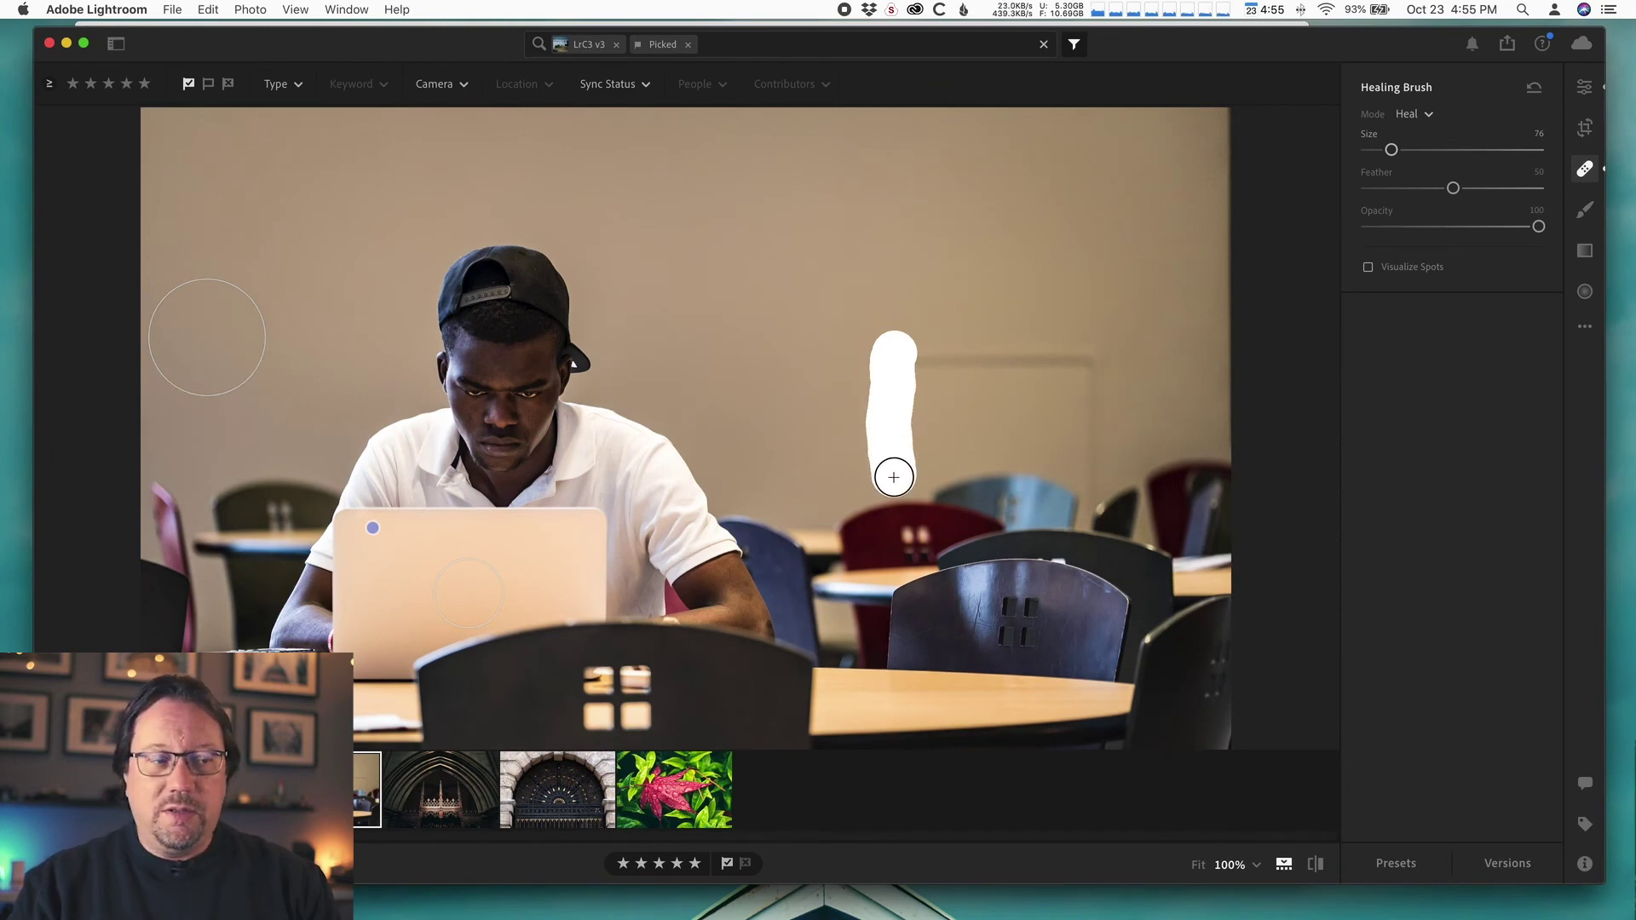
{"action": "left_click_drag", "start_coordinate": [893, 477], "coordinate": [893, 477]}
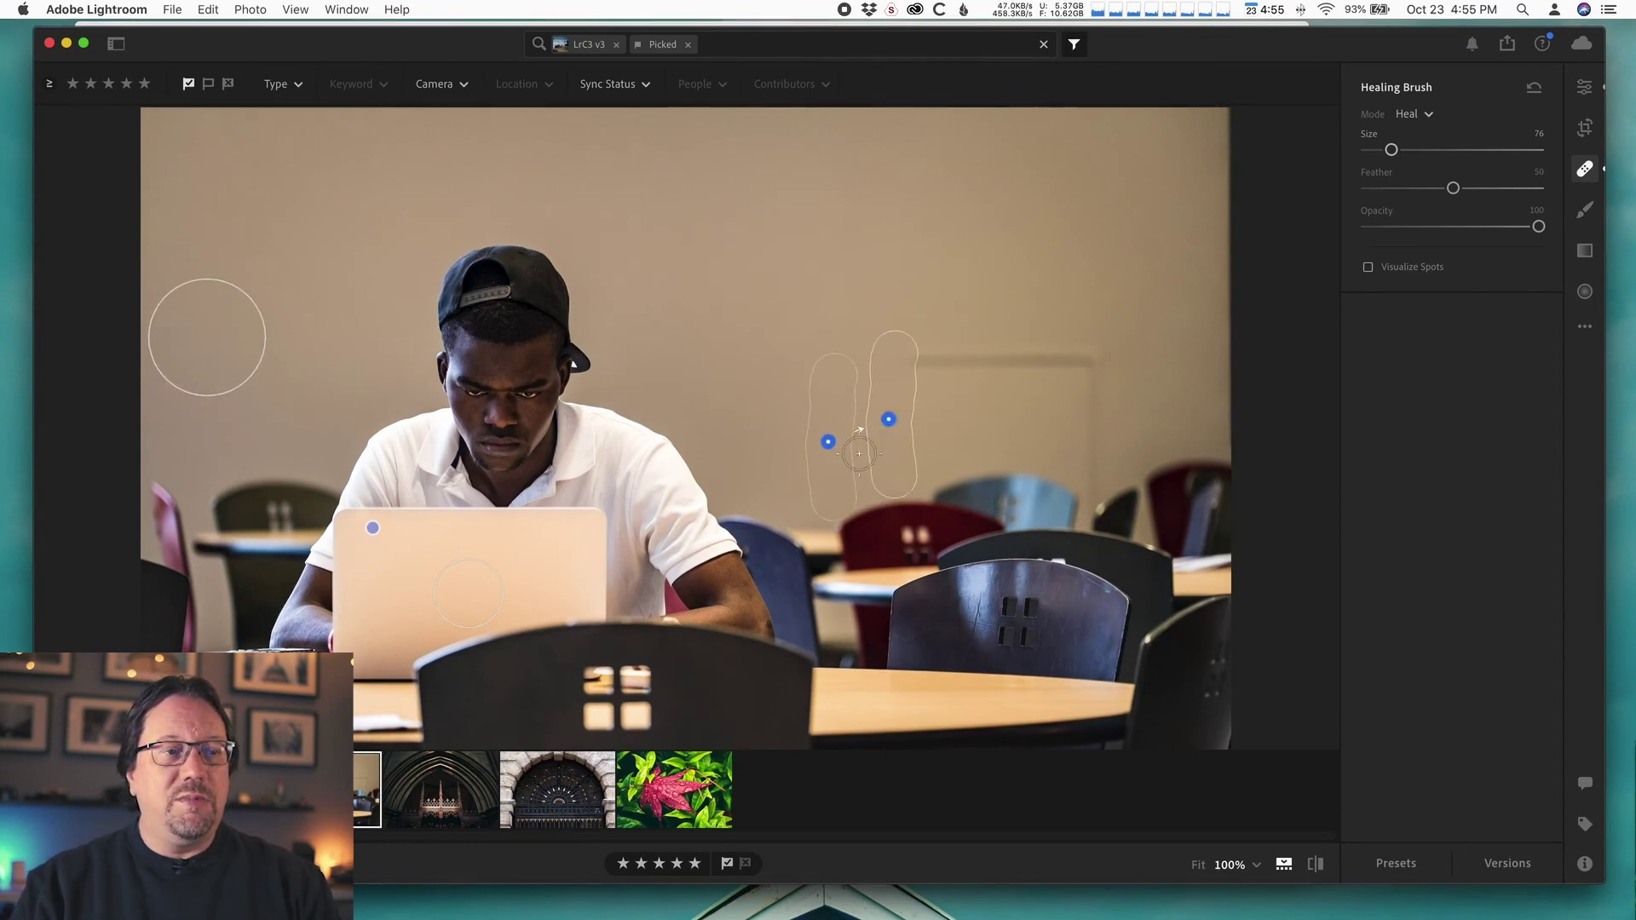
{"action": "left_click", "coordinate": [888, 418]}
{"action": "left_click_drag", "start_coordinate": [886, 424], "coordinate": [886, 425]}
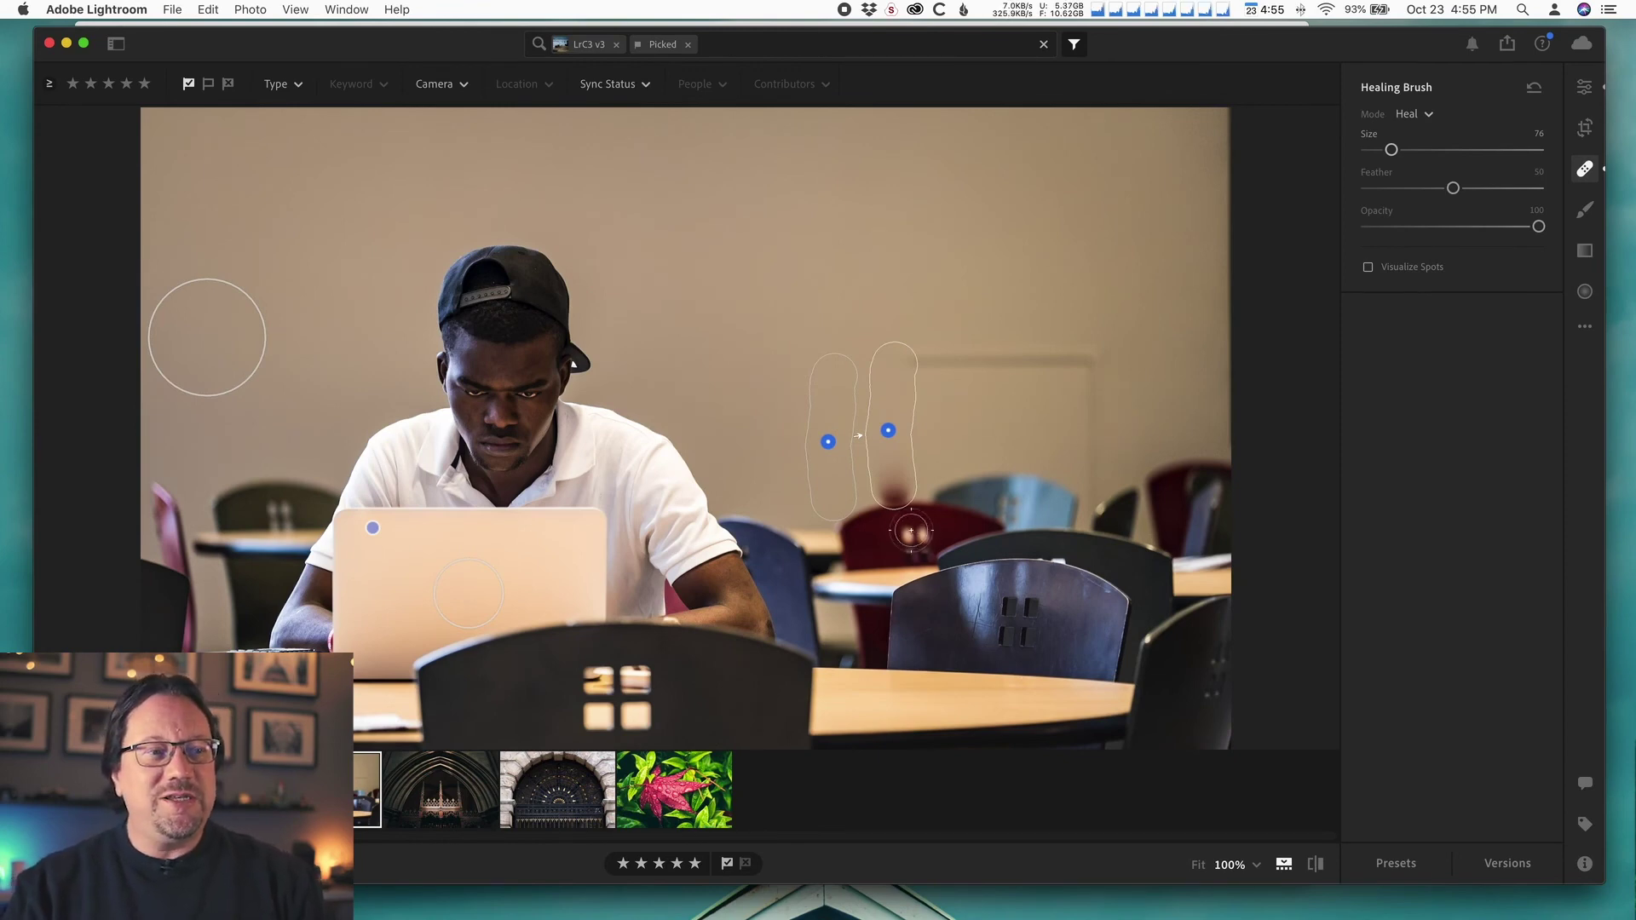
{"action": "left_click", "coordinate": [890, 430]}
{"action": "left_click_drag", "start_coordinate": [891, 430], "coordinate": [893, 421]}
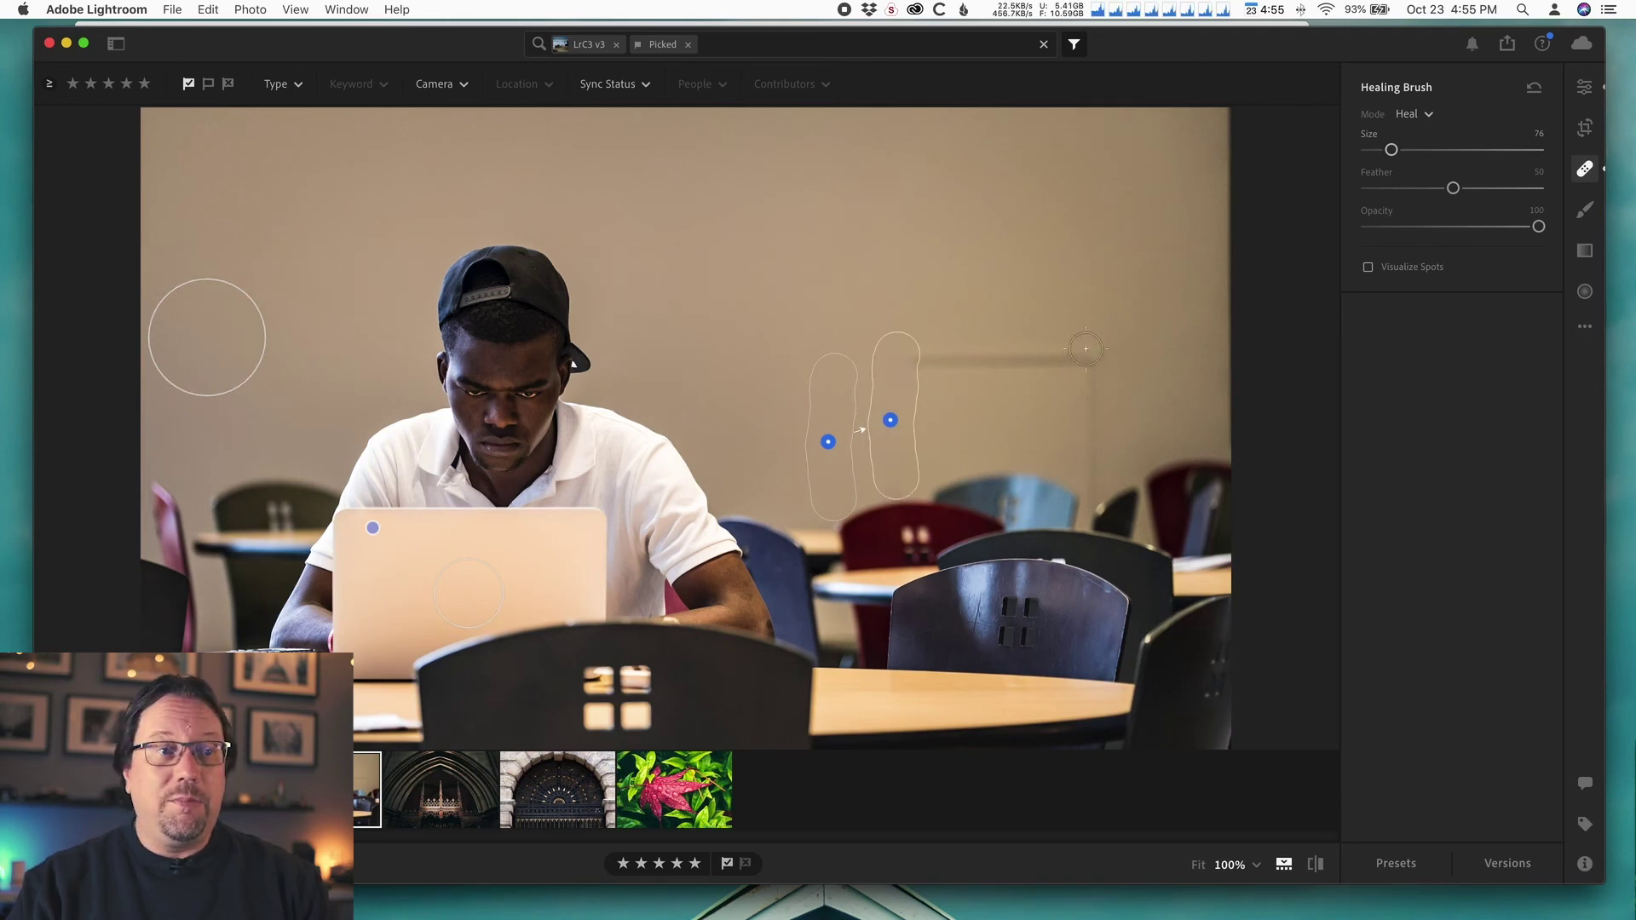
{"action": "left_click_drag", "start_coordinate": [1094, 345], "coordinate": [1093, 482]}
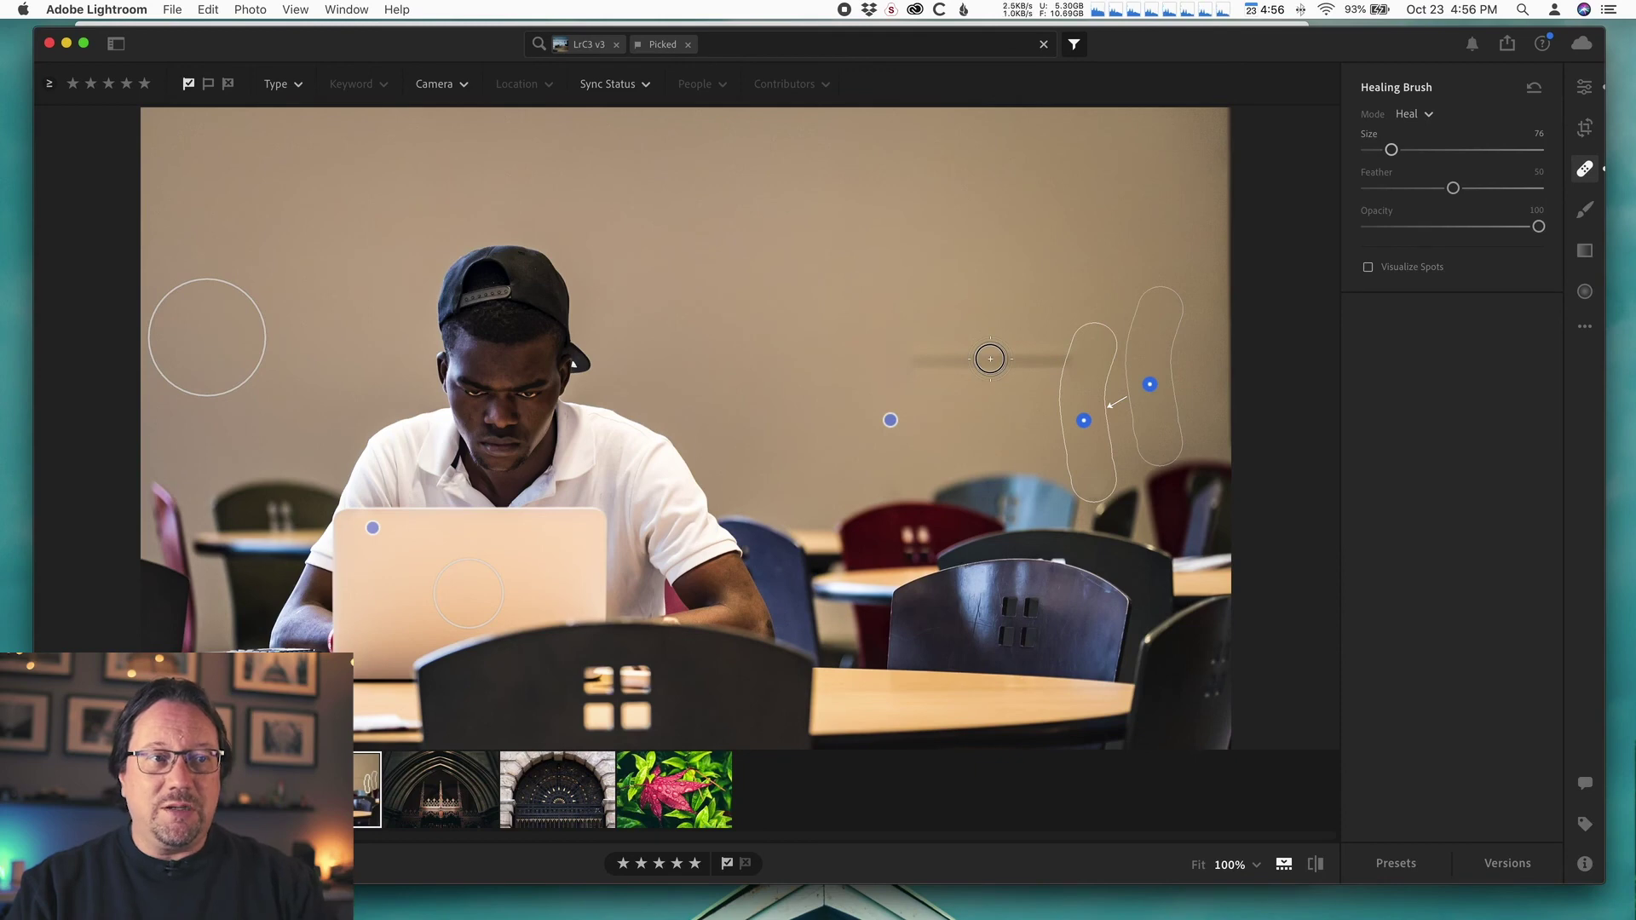
Step: Heal along the door panel's top edge, then select and remove the hp logo heal spot
{"action": "mouse_move", "coordinate": [991, 359]}
{"action": "left_mouse_down"}
{"action": "mouse_move", "coordinate": [1064, 362]}
{"action": "mouse_move", "coordinate": [915, 362]}
{"action": "left_mouse_up"}
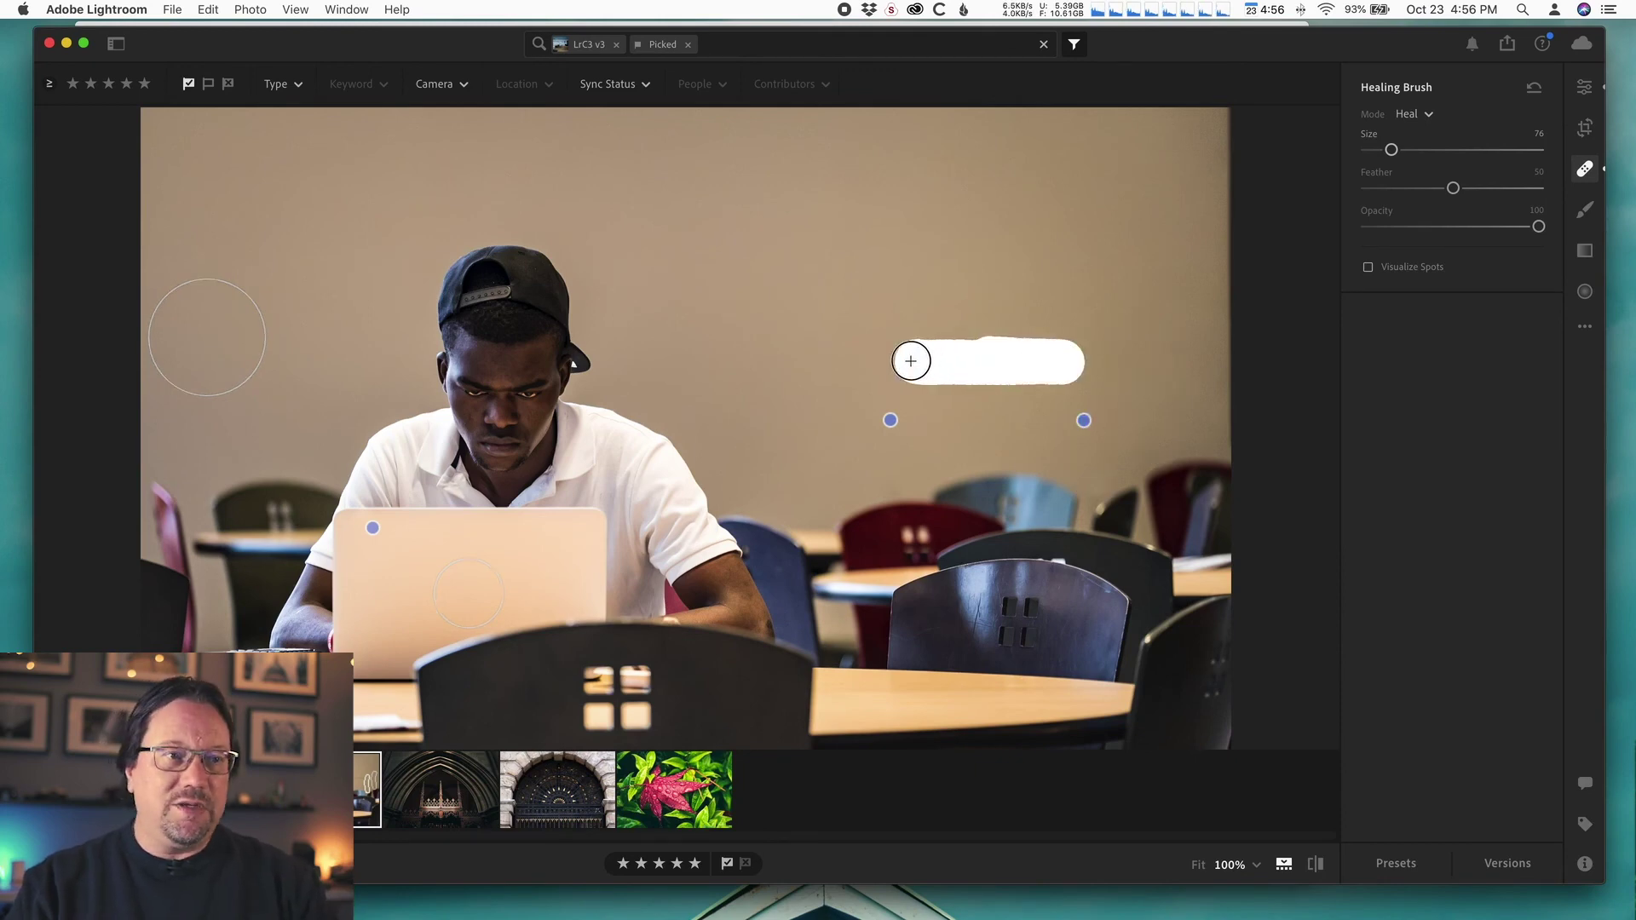
{"action": "left_click_drag", "start_coordinate": [910, 360], "coordinate": [1072, 360]}
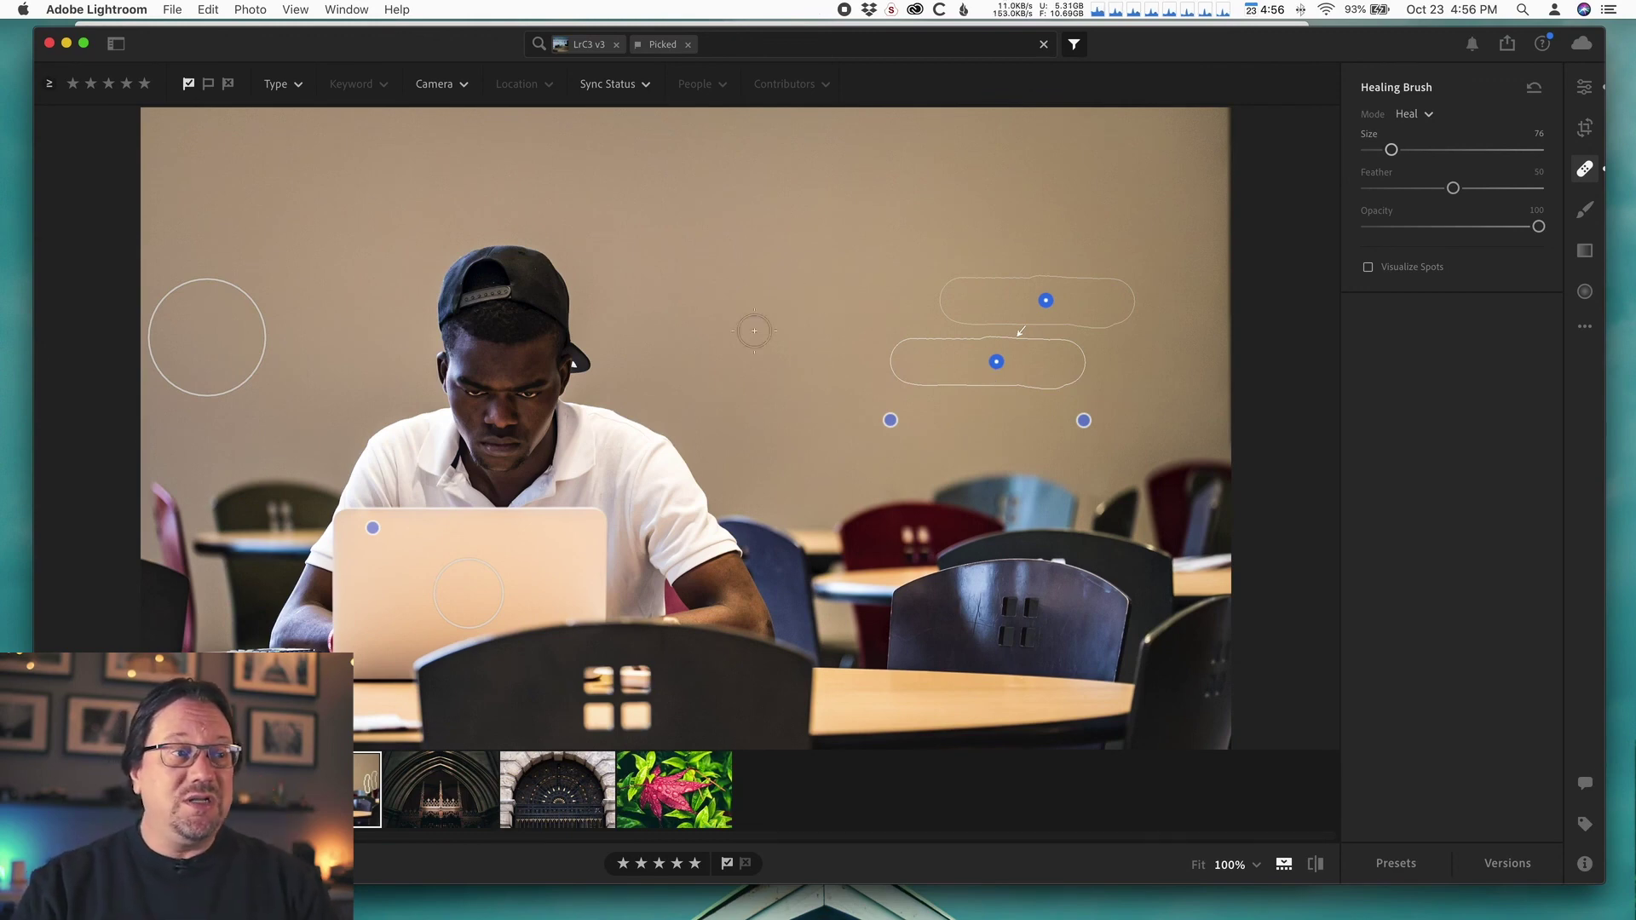
{"action": "left_click", "coordinate": [469, 593]}
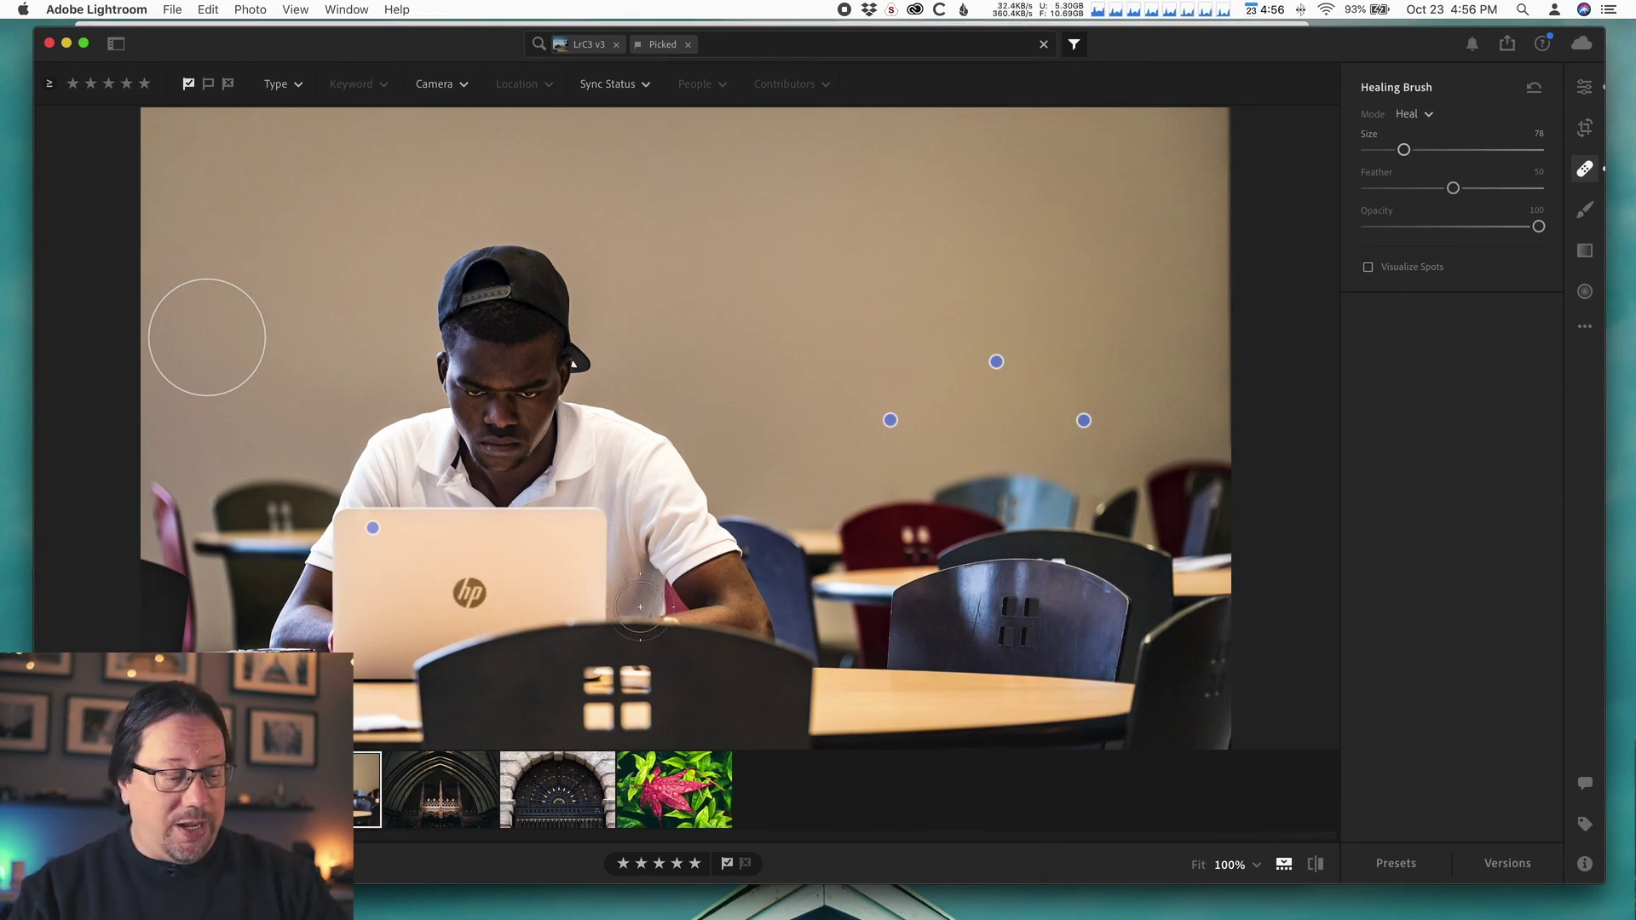
Step: Undo the deletion with Cmd+Z so the hp logo heal returns to the laptop lid
{"action": "key", "text": "super+z"}
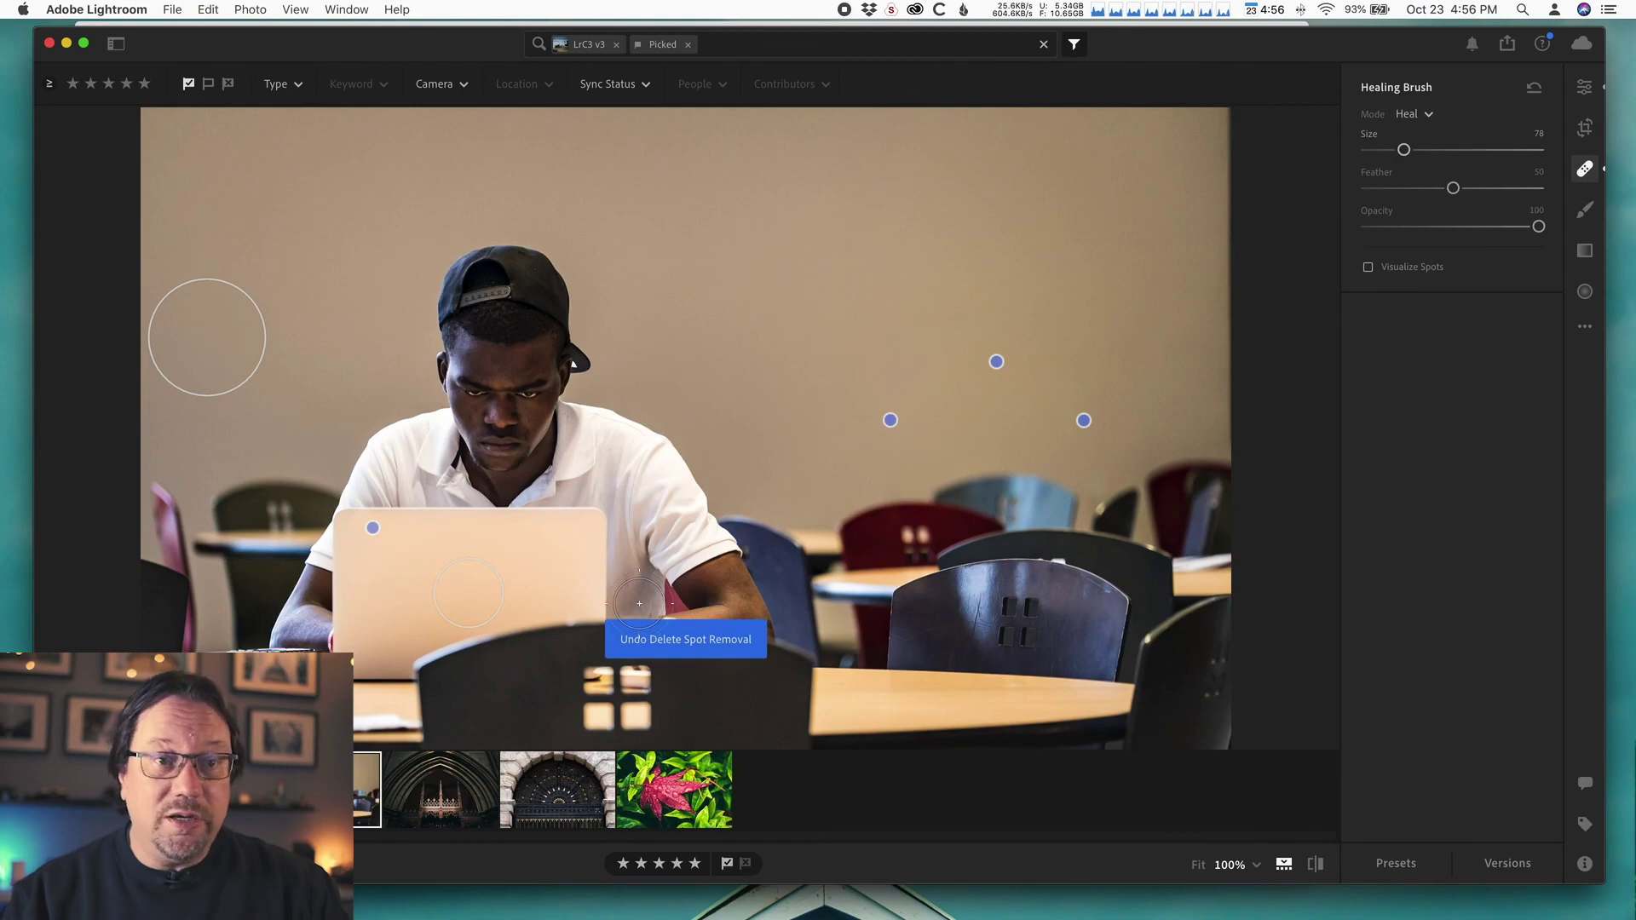